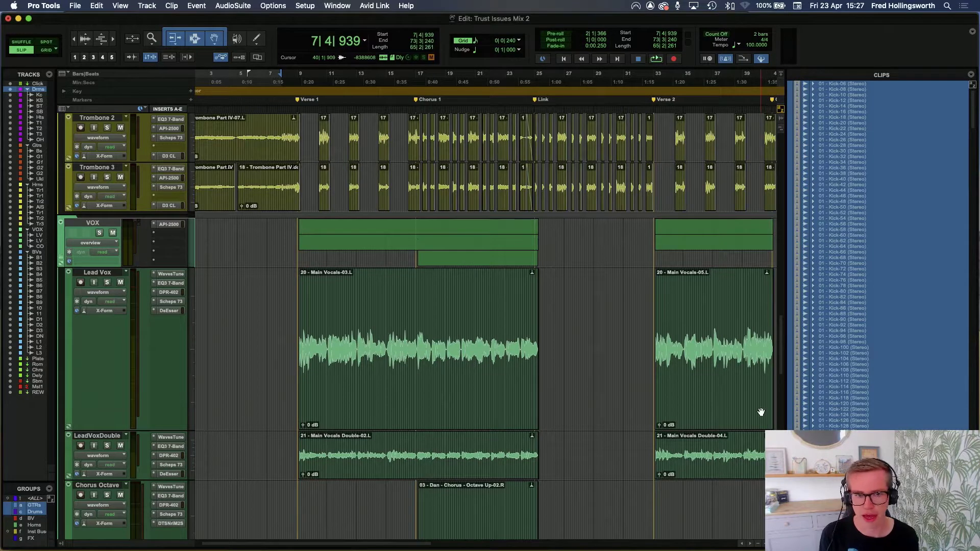
- Hide every track except Click, Drums and Kick, close the Clips list, and place the edit cursor near bar 2
scroll(69, 271, "down", 3)
scroll(69, 271, "left", 2)
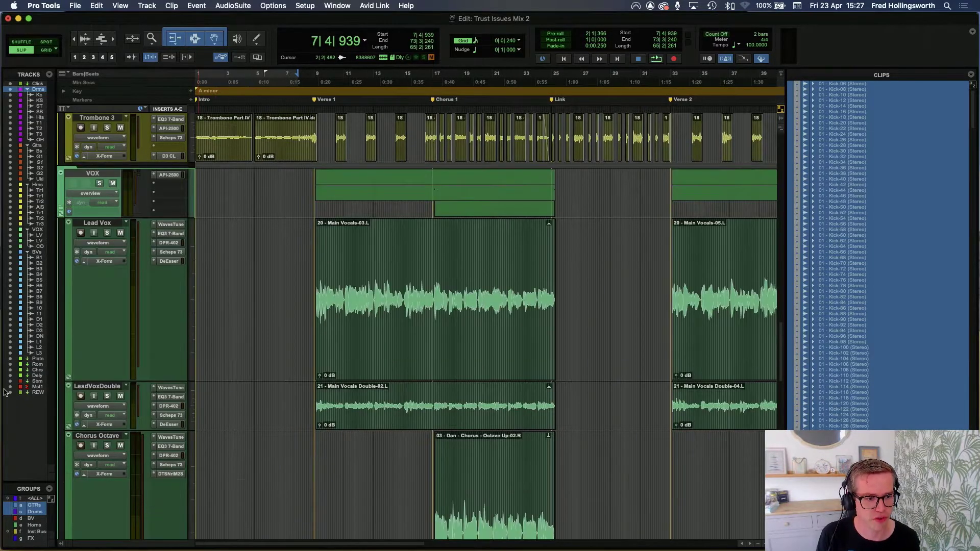
left_click(14, 146)
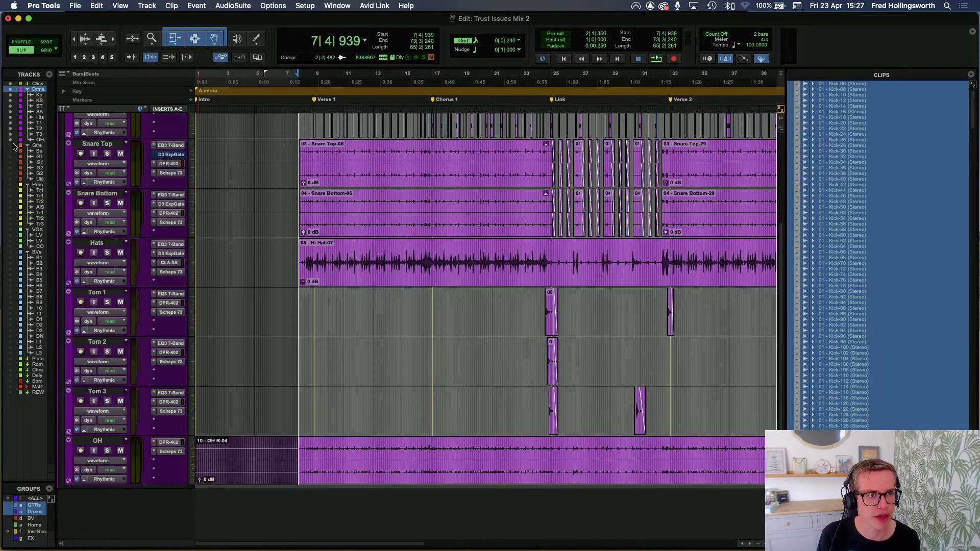
left_click(10, 106)
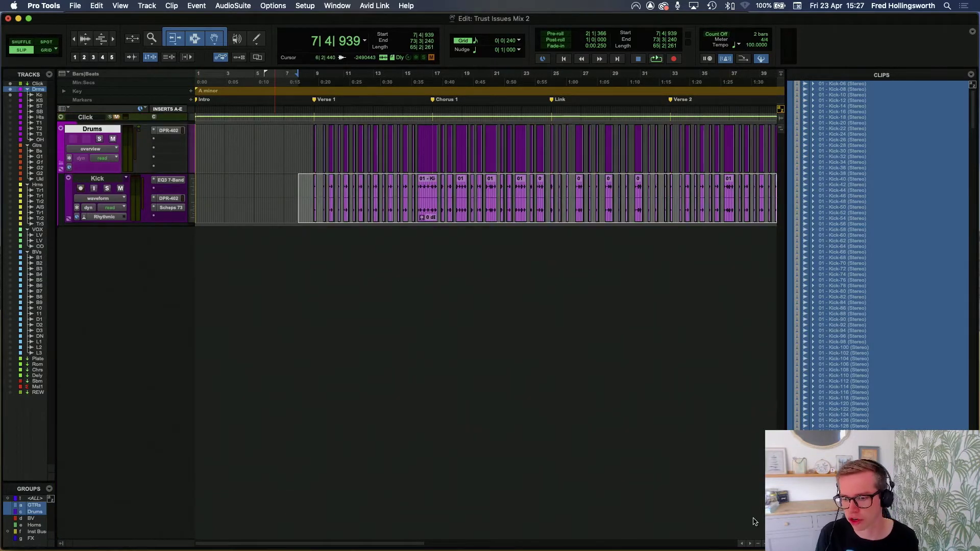
key("ctrl+alt+super+l")
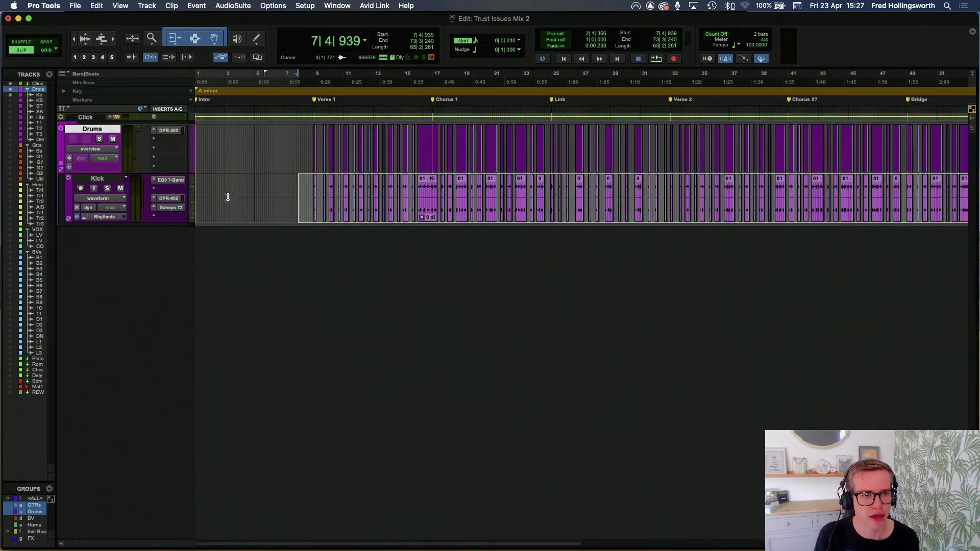
left_click(220, 181)
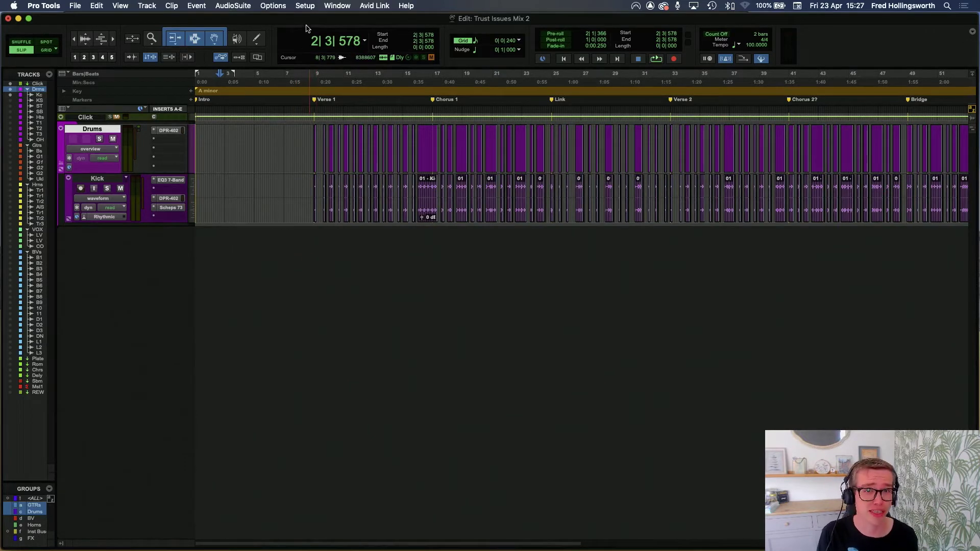
- Open a new Soundbase workspace and search its sound libraries for the Kick tag
left_click(341, 5)
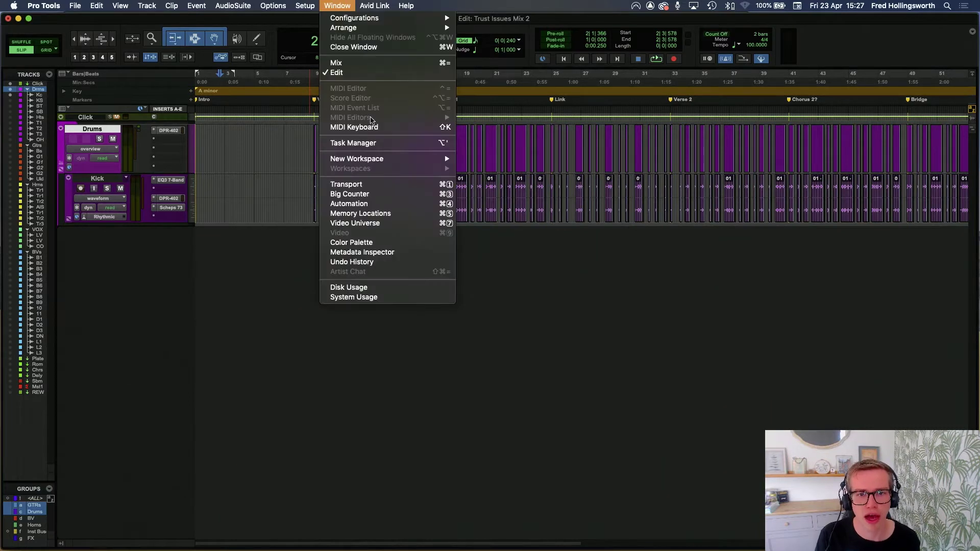
mouse_move(384, 158)
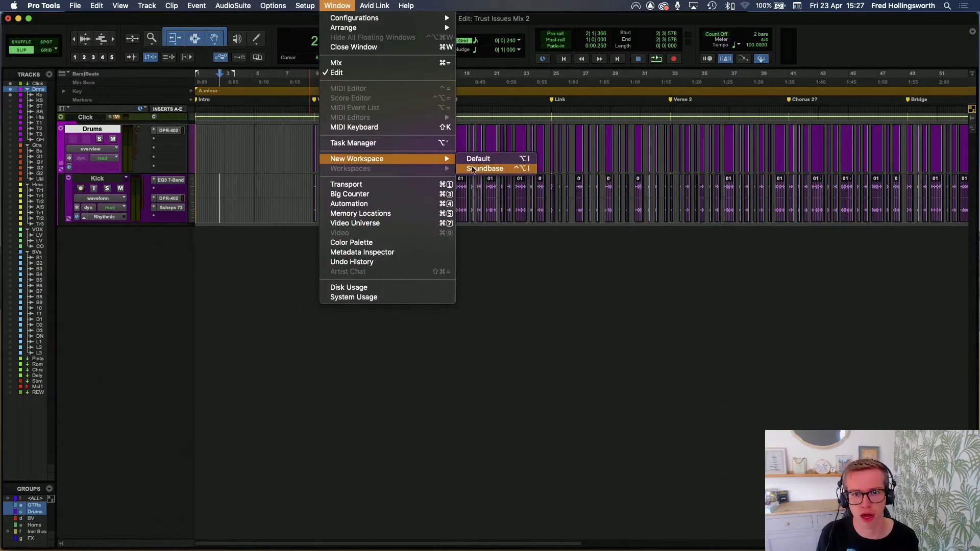
left_click(475, 170)
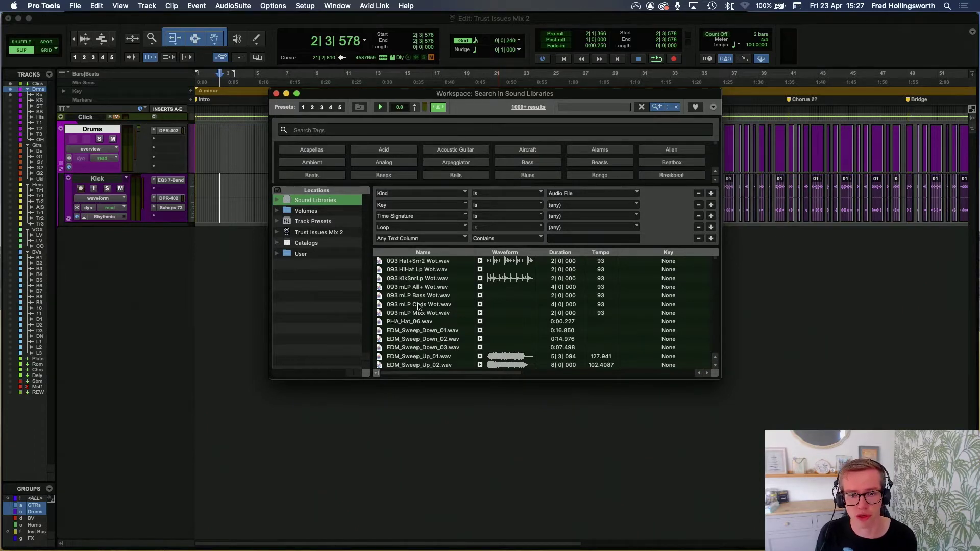
left_click(383, 131)
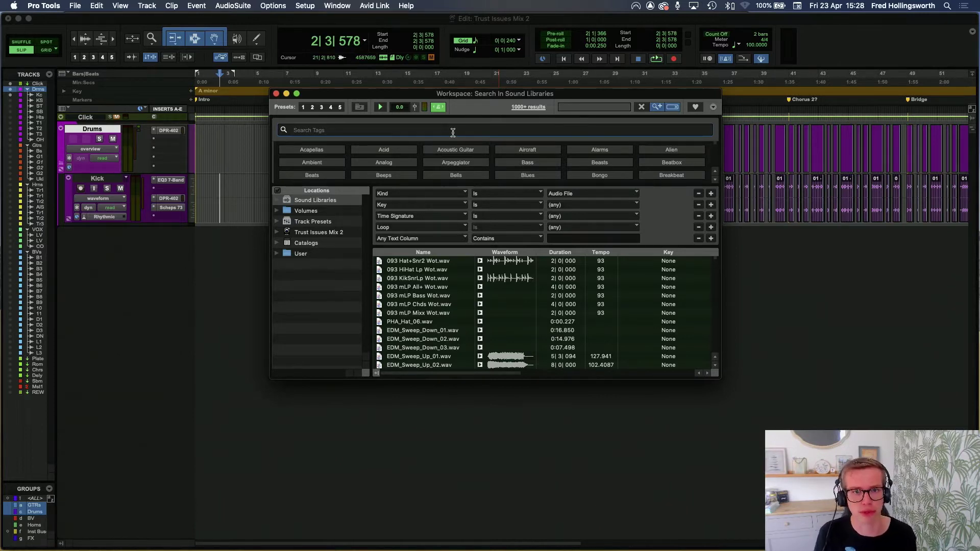
type("Kick")
key("Return")
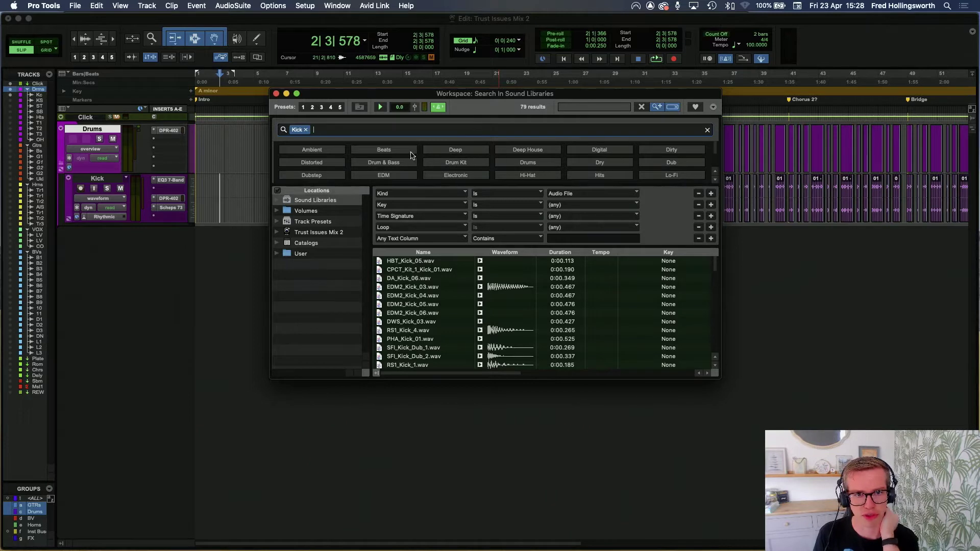
- Filter the kick samples by the Vintage tag and preview Kik Pow#4 Shu.wav
scroll(415, 157, "down", 3)
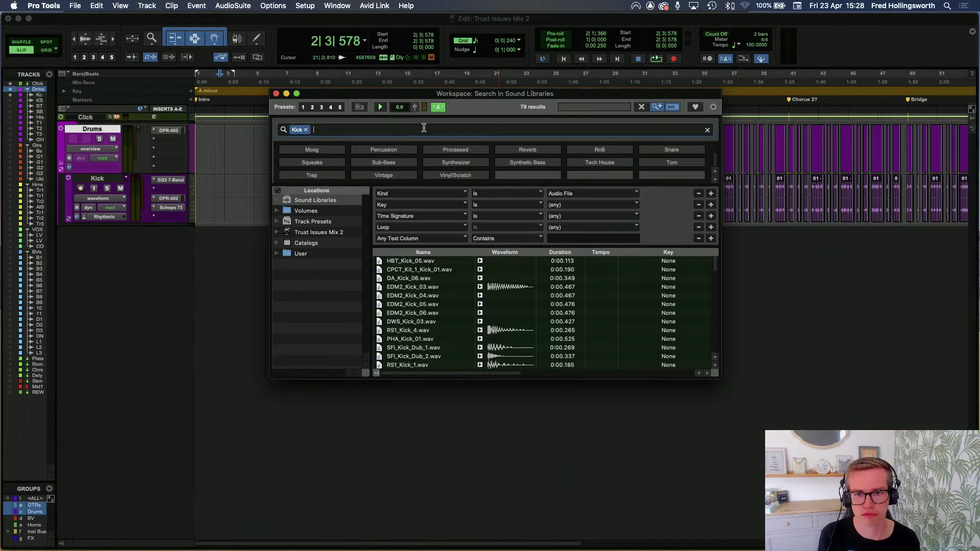
scroll(416, 147, "up", 1)
scroll(416, 148, "down", 1)
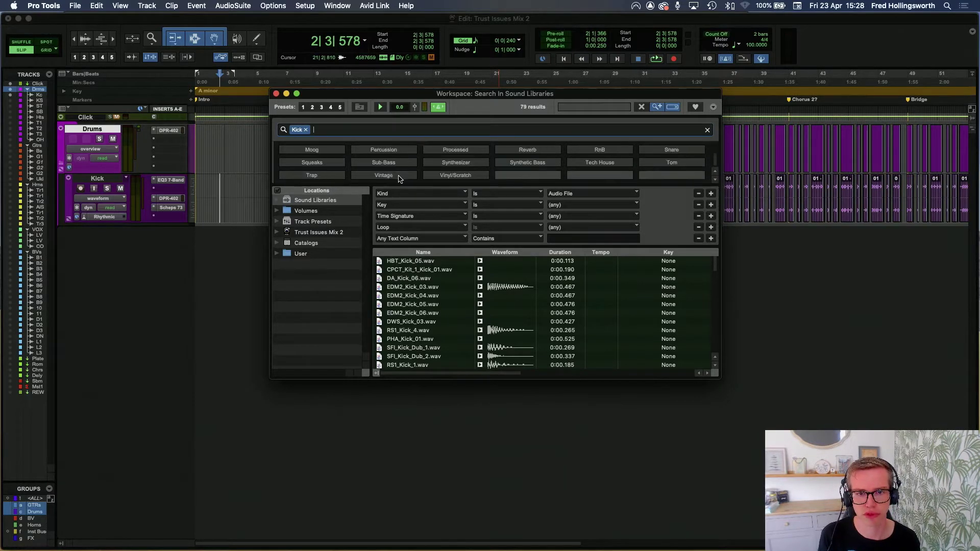
left_click(400, 175)
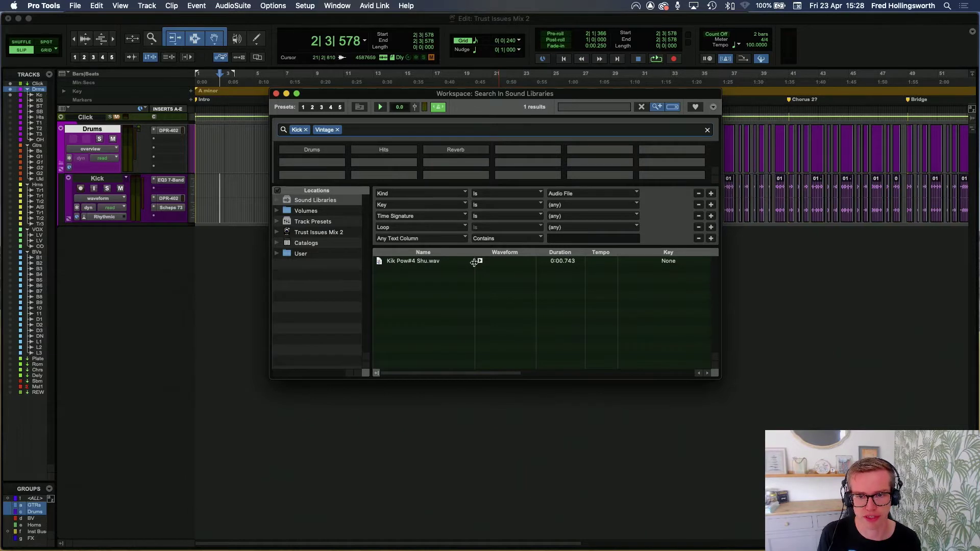
left_click(465, 260)
left_click(480, 261)
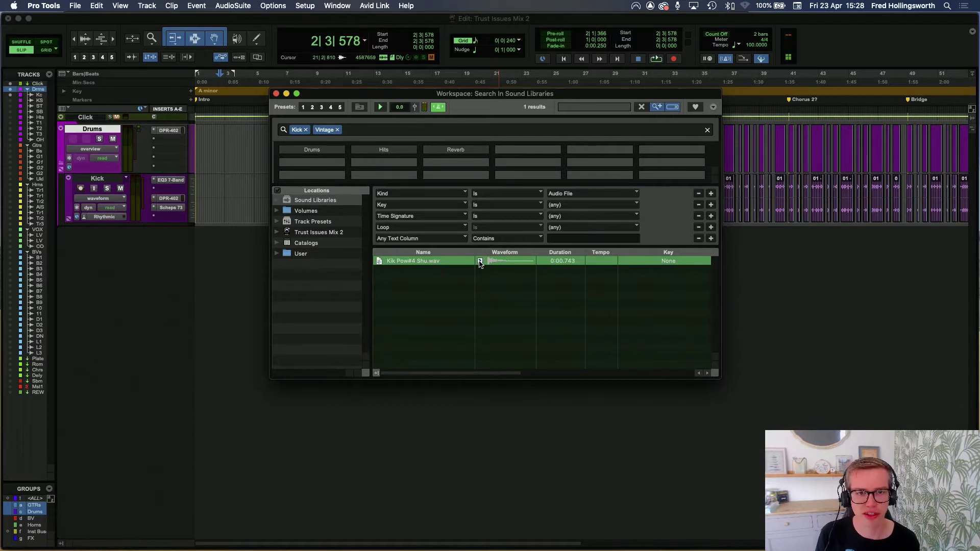
- Remove the Vintage tag and preview PHA_Kick_06, SFI_Kick_Gro_2, Kik Bud#2, EDM2_Kick_01 and NDB_Kick_02
left_click(336, 131)
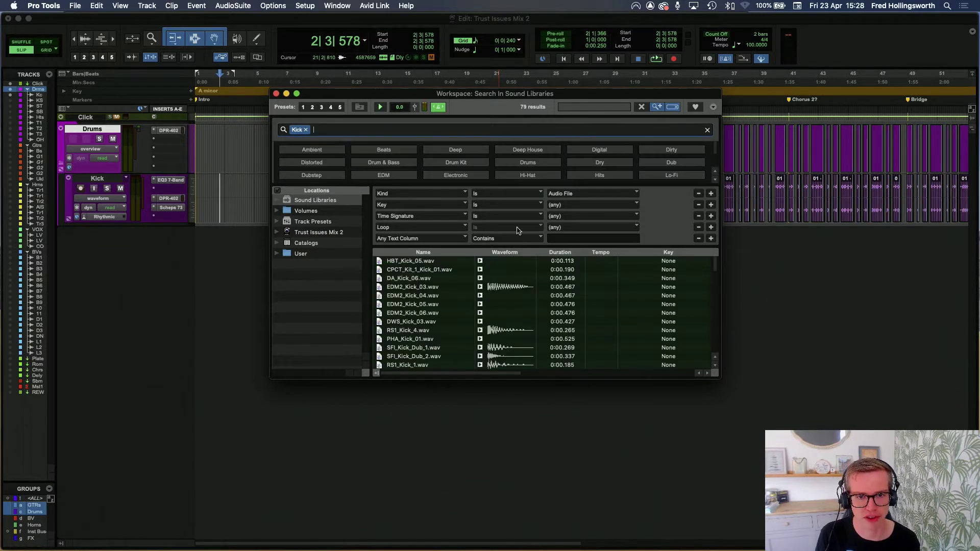
scroll(465, 310, "down", 5)
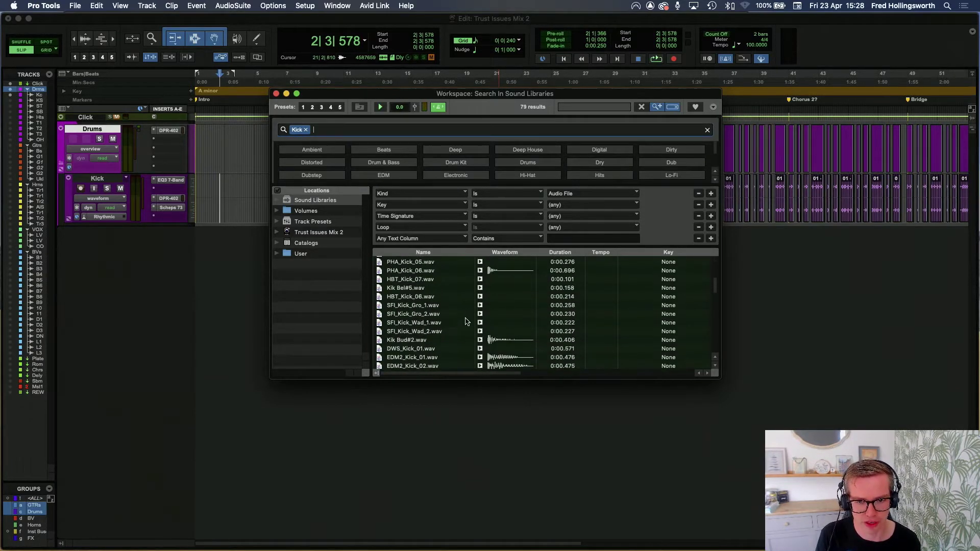
left_click(480, 279)
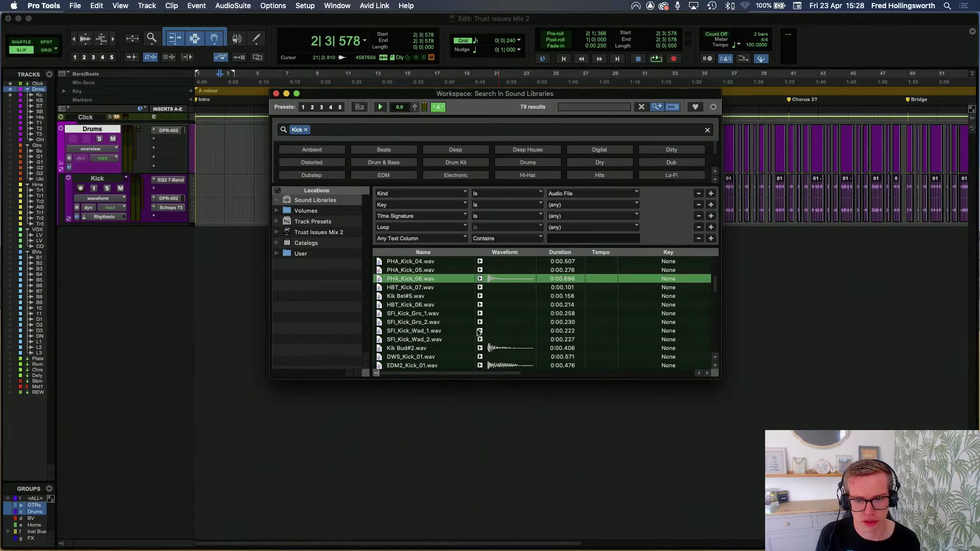
left_click(480, 323)
left_click(480, 348)
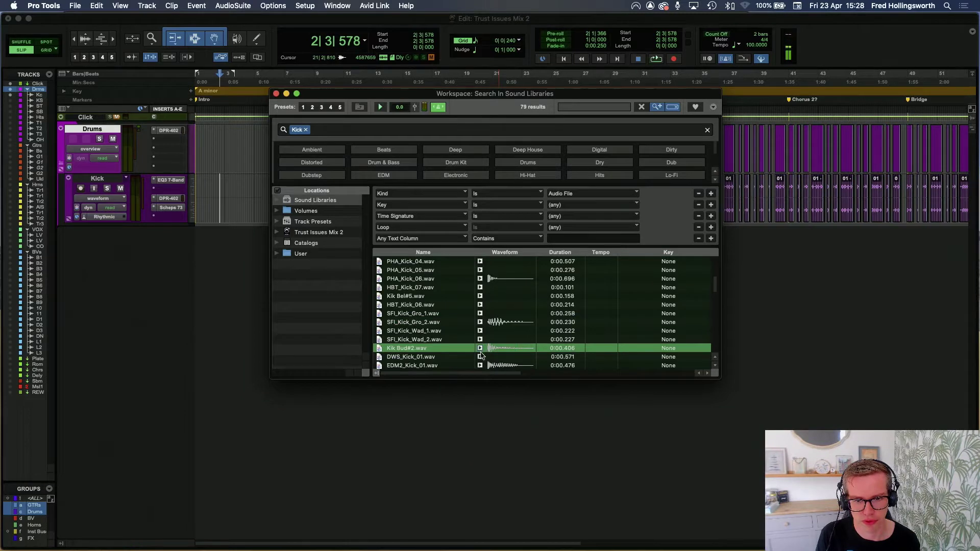
left_click(480, 366)
scroll(483, 357, "down", 5)
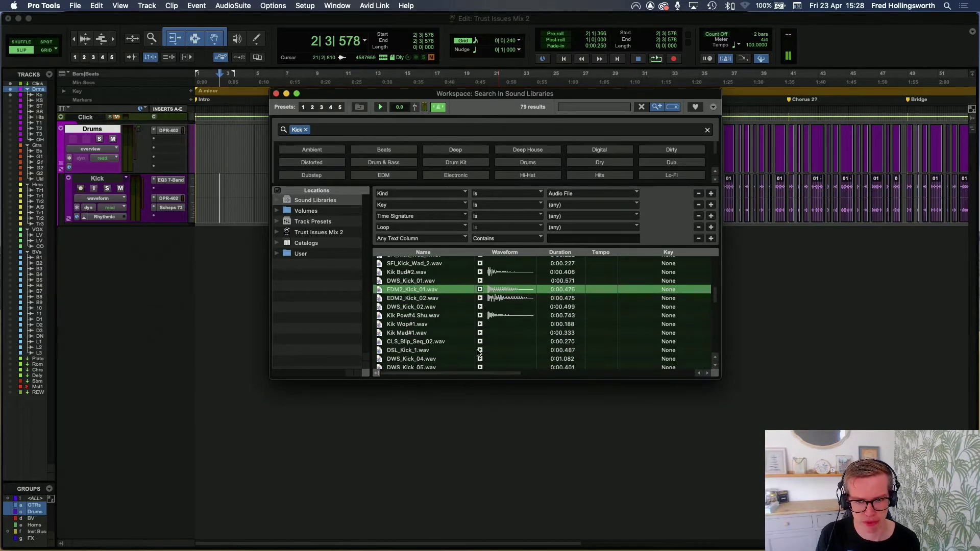
left_click(481, 347)
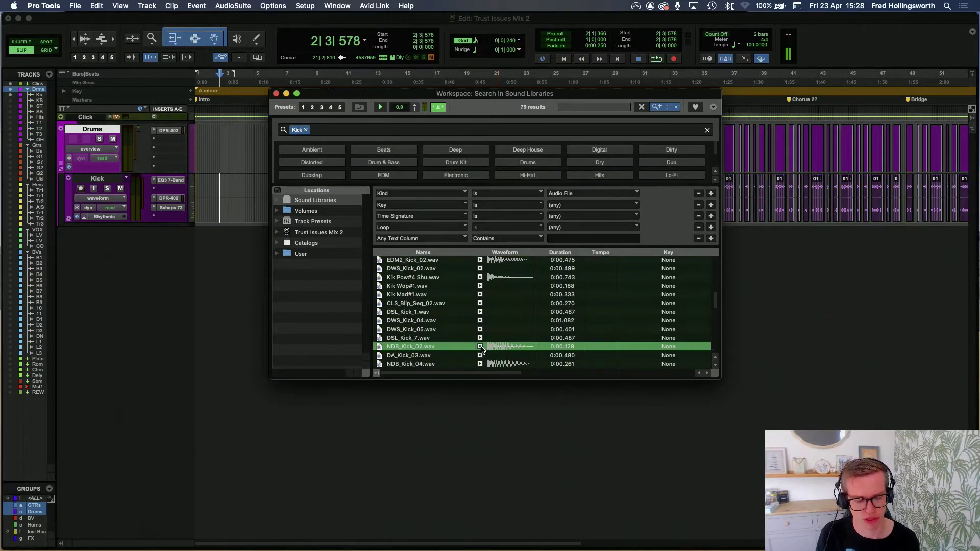
- Preview DA_Kick_02, then compare DSL_Kick_5, DSL_Kick_4 and DA_Kick_01 among the kick samples
scroll(483, 347, "down", 1)
scroll(482, 346, "down", 4)
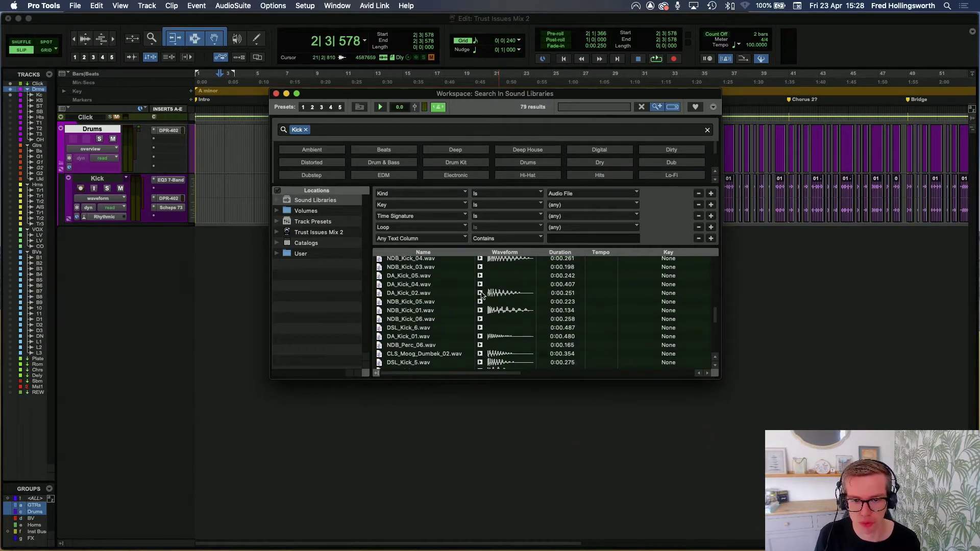
left_click(480, 293)
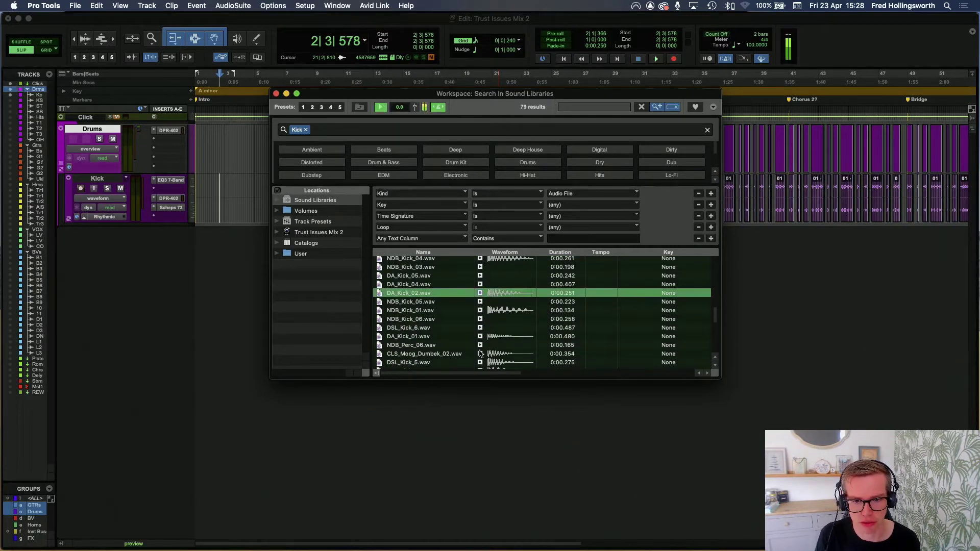
left_click(479, 363)
scroll(480, 363, "down", 1)
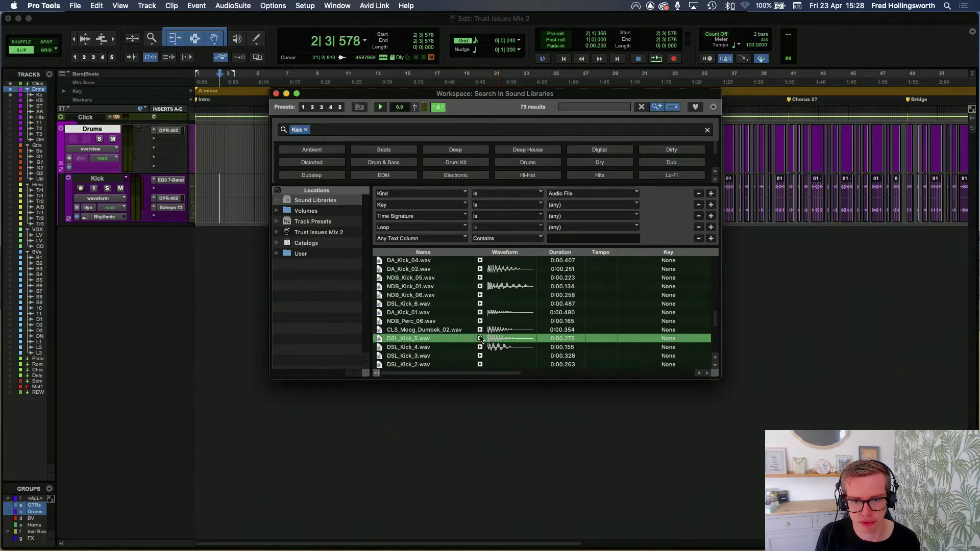
left_click(480, 348)
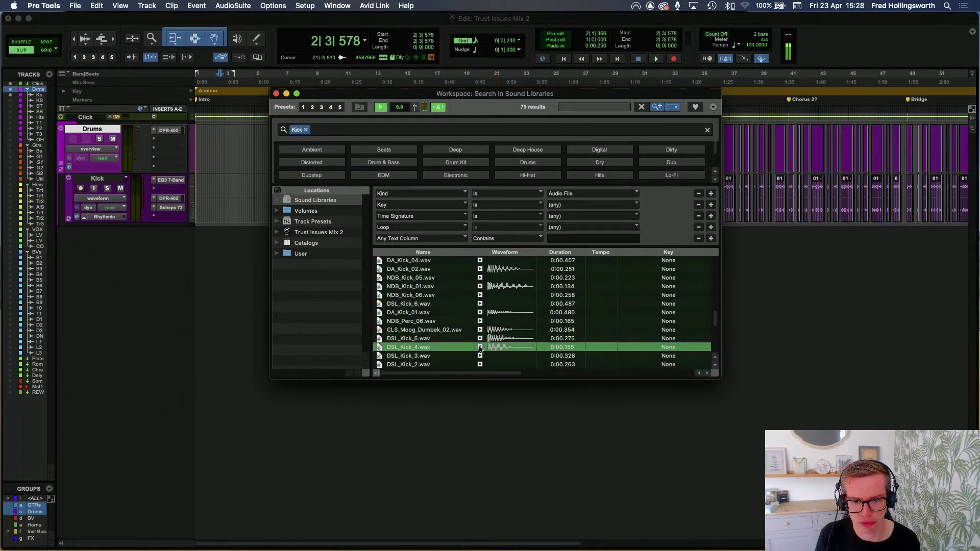
left_click(480, 339)
left_click(480, 348)
left_click(480, 313)
left_click(480, 348)
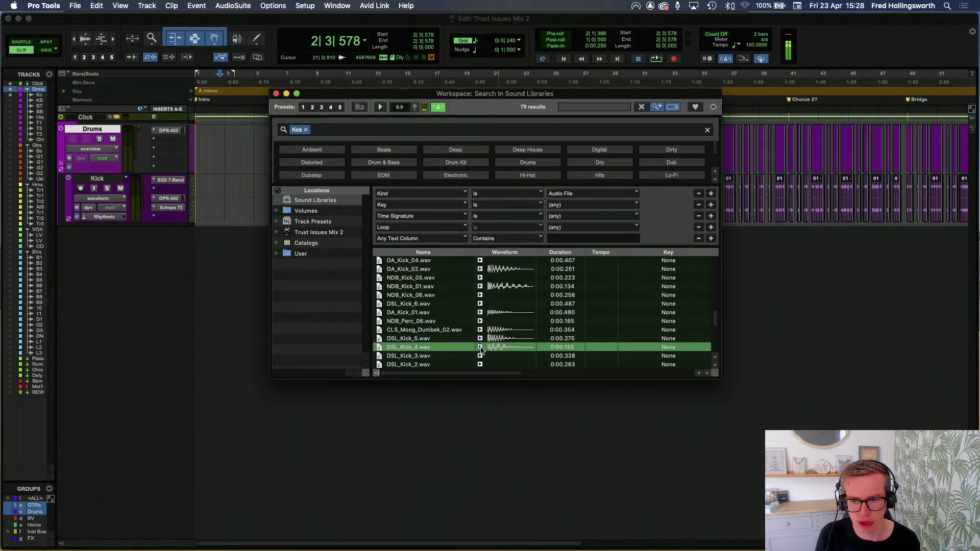
- Import DSL_Kick_4.wav onto a new track, close the workspace browser, and place the track directly below Kick
left_click_drag(441, 348, 193, 305)
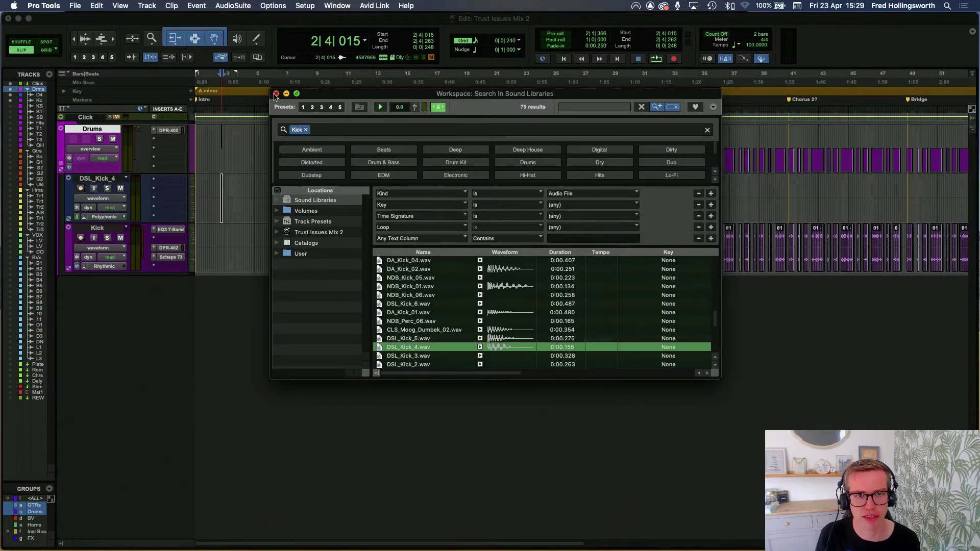
left_click(275, 94)
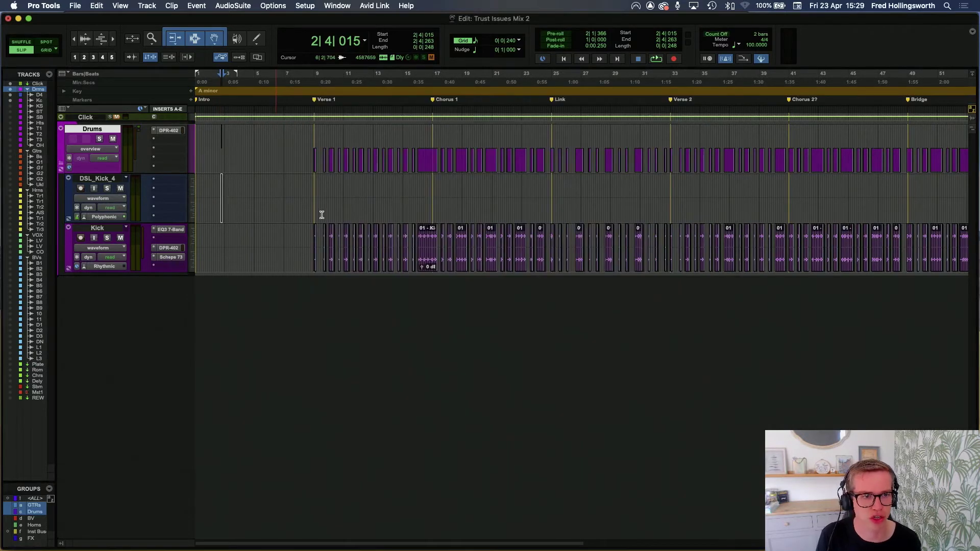
left_click_drag(101, 180, 108, 268)
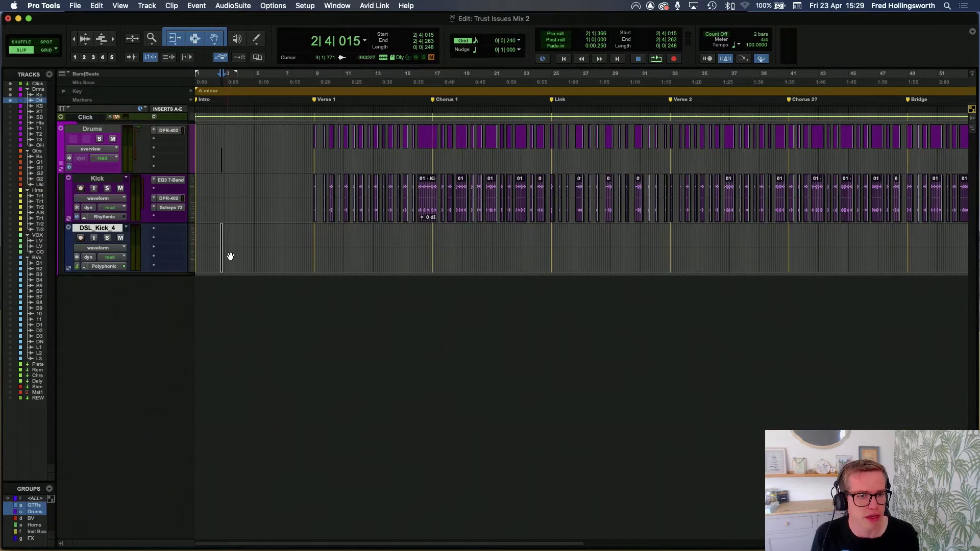
- Select the whole DSL_Kick_4 clip and move it to the start of the session at 1|1|000
key("ctrl+e")
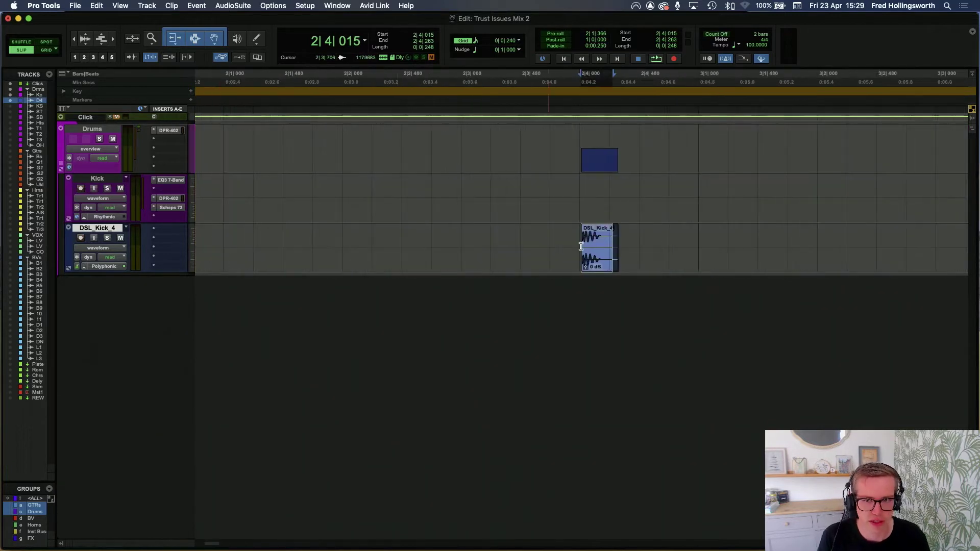
left_click(607, 258)
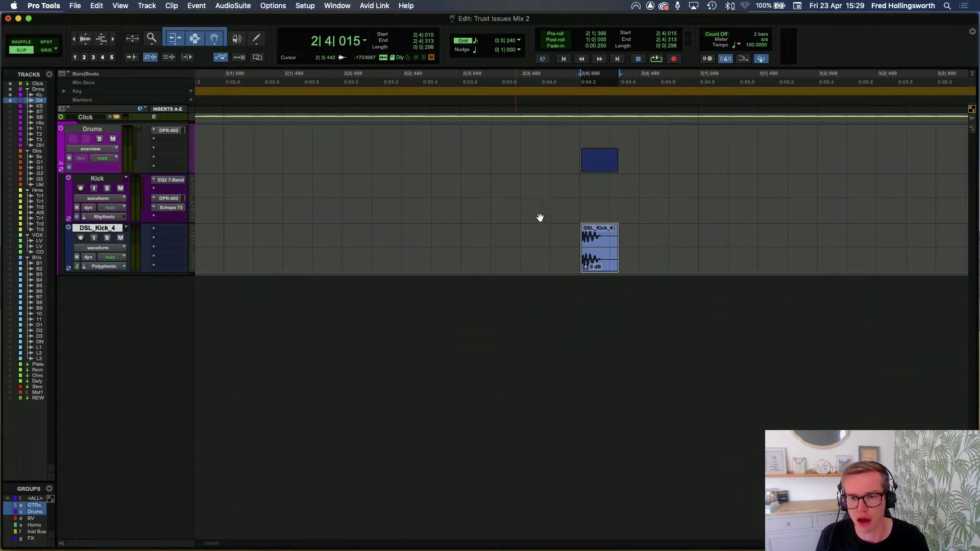
left_click_drag(603, 261, 133, 252)
key("r")
key("r")
key("r")
key("t")
key("t")
key("t")
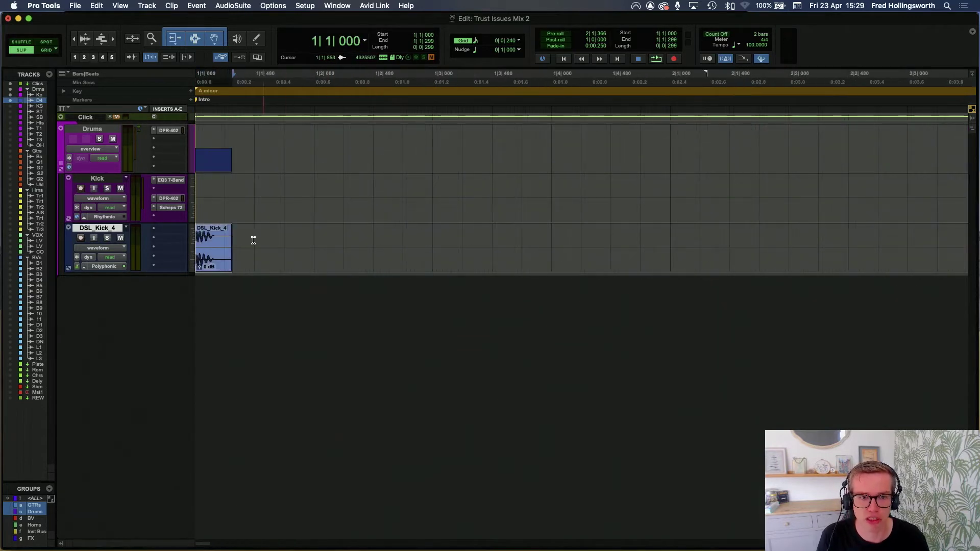
- Examine where the kick hits fall across the whole song relative to the sample clip at the start
key("r")
key("r")
key("r")
key("r")
key("r")
key("r")
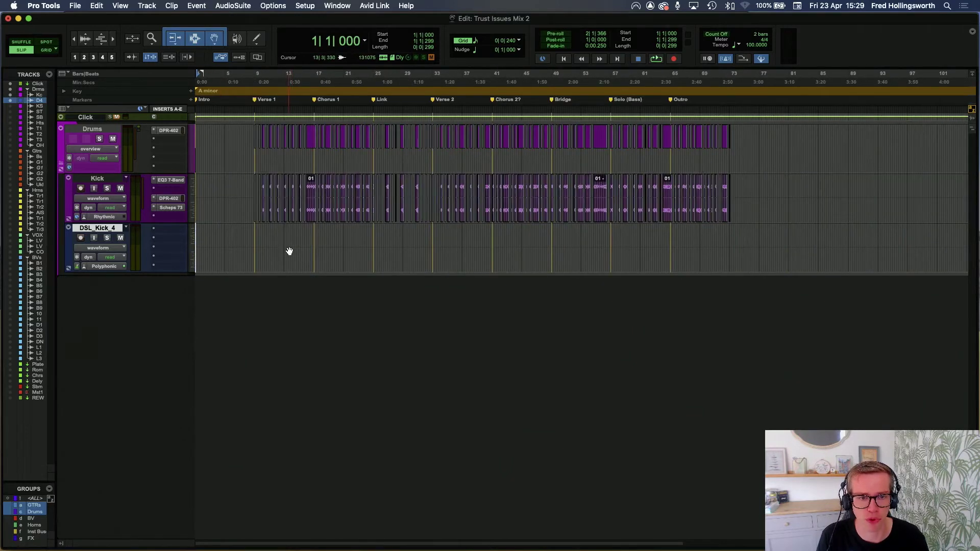
key("t")
key("t")
key("t")
key("t")
key("t")
key("t")
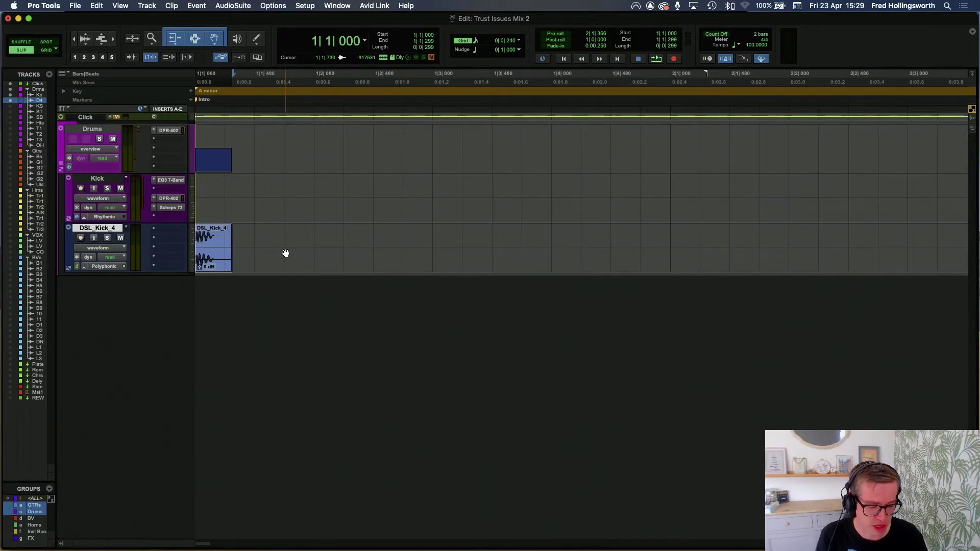
- Copy the selected DSL_Kick_4 clip at the start of the session
left_click(107, 8)
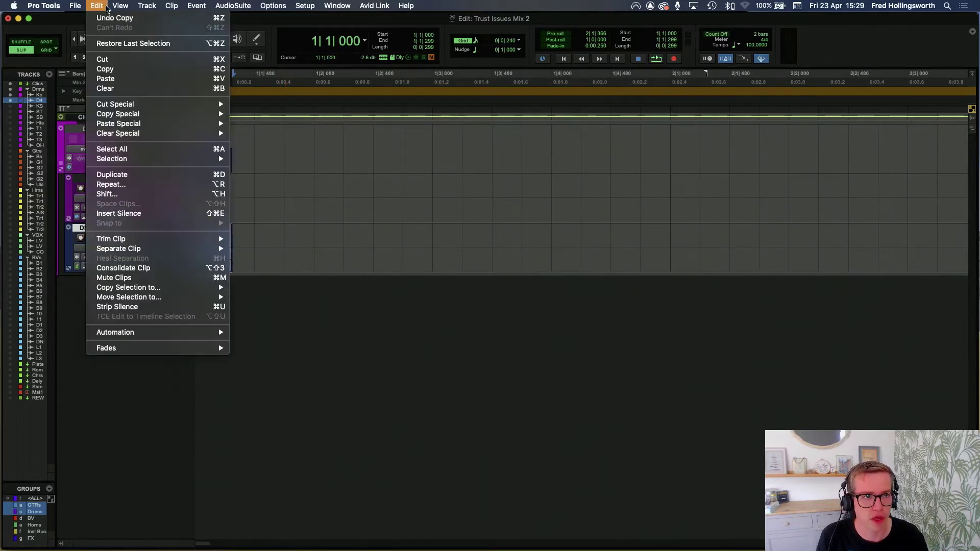
left_click(111, 69)
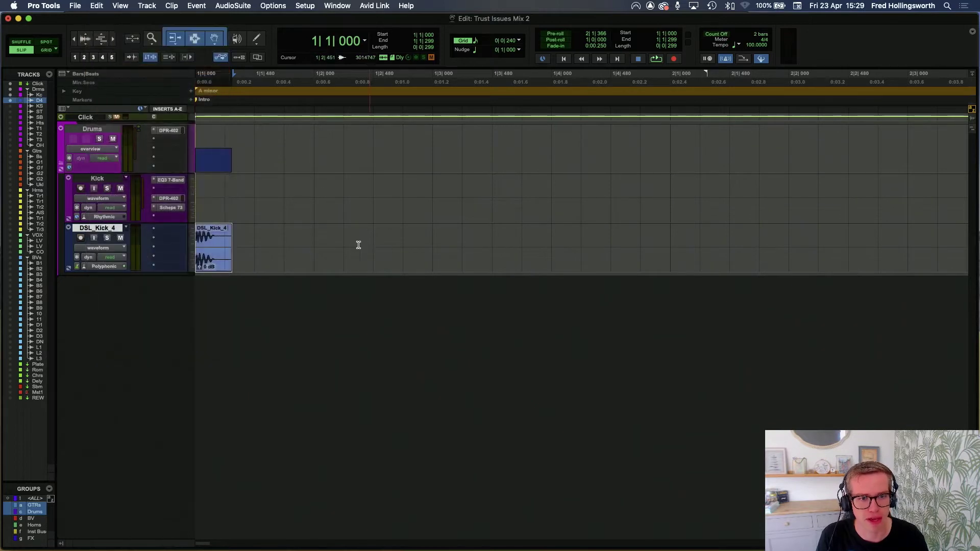
- Place the edit cursor in the Kick track just before Verse 1 and enable Tab to Transients
scroll(352, 265, "down", 5)
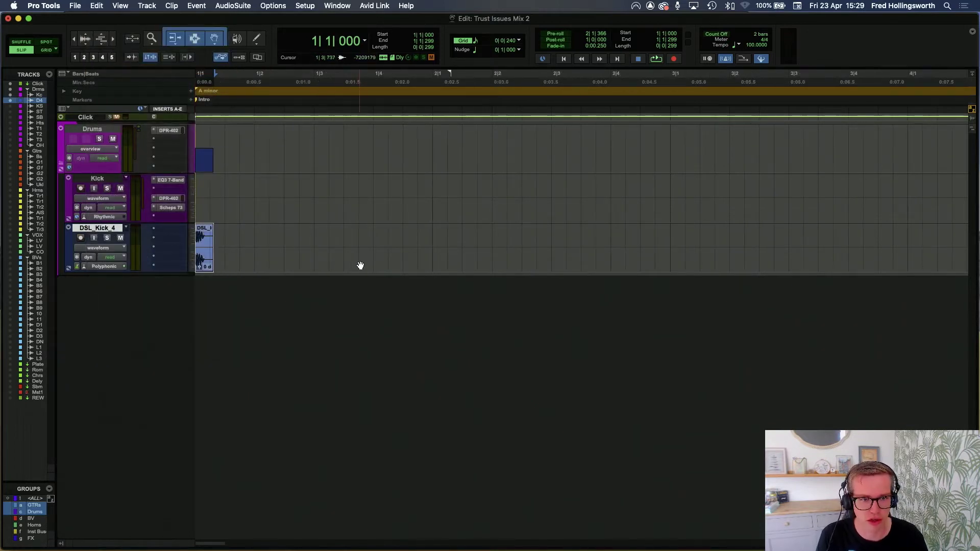
scroll(360, 265, "down", 1)
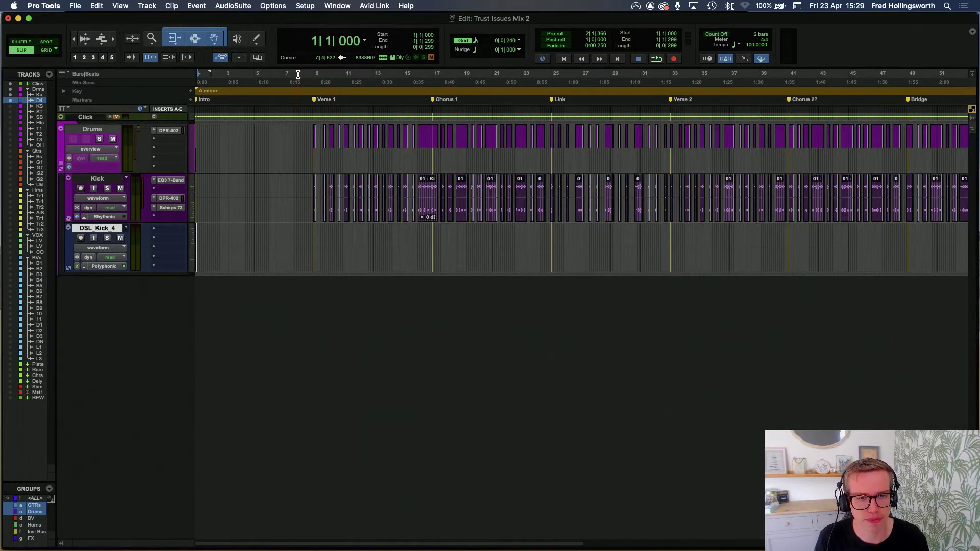
left_click(303, 178)
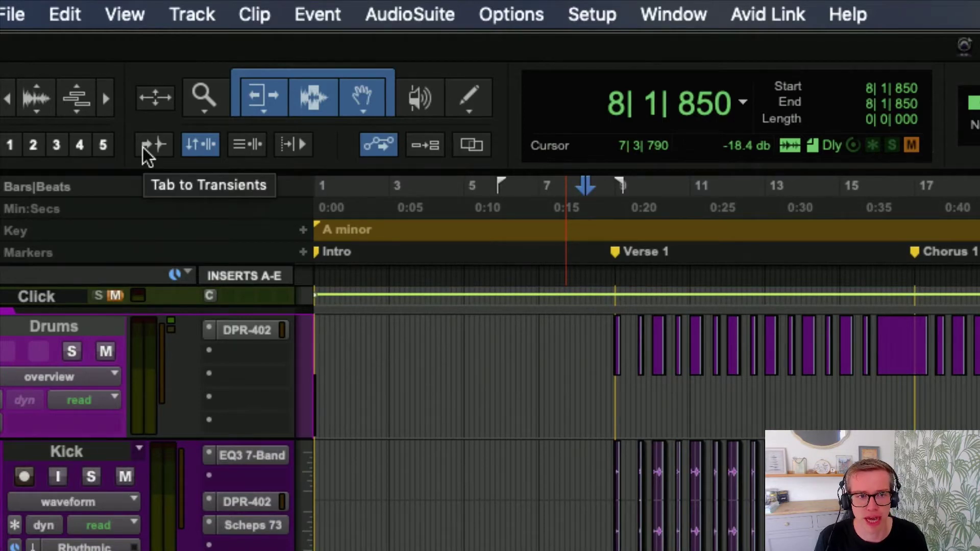
left_click(148, 153)
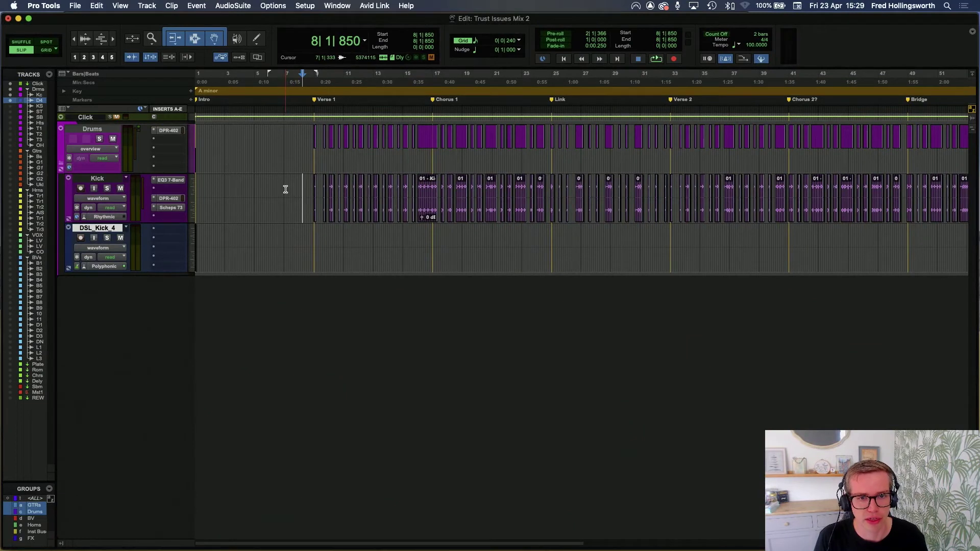
- Set the cursor ahead of the first Kick clip and step through the transients of the first Verse 1 kick hits
left_click(271, 187)
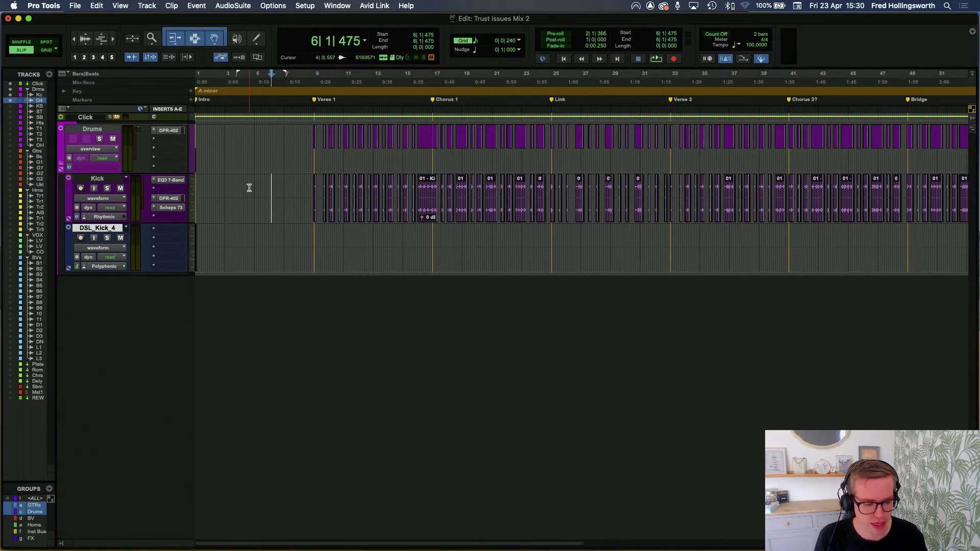
left_click(240, 184)
left_click(293, 187)
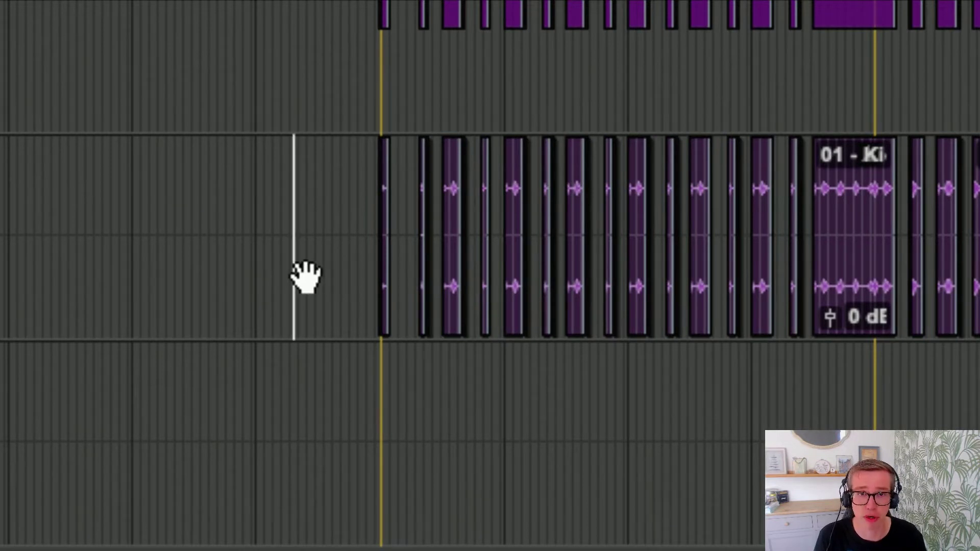
key("Tab")
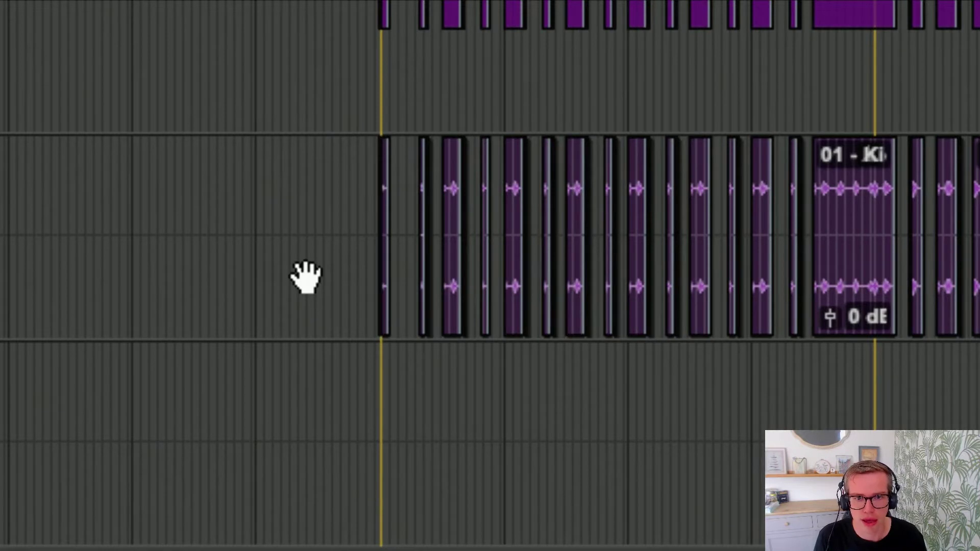
key("Tab")
key("Tab")
key("Tab")
key("Tab")
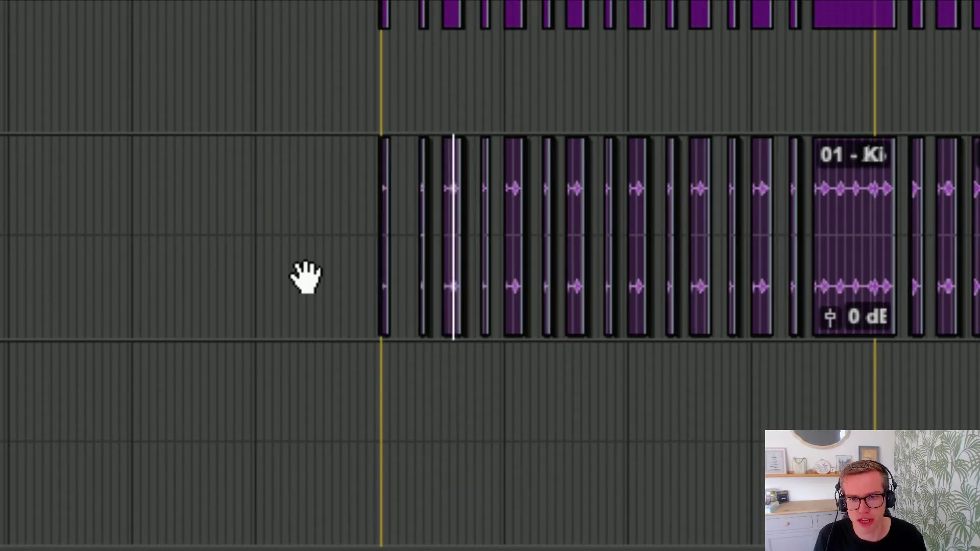
key("Tab")
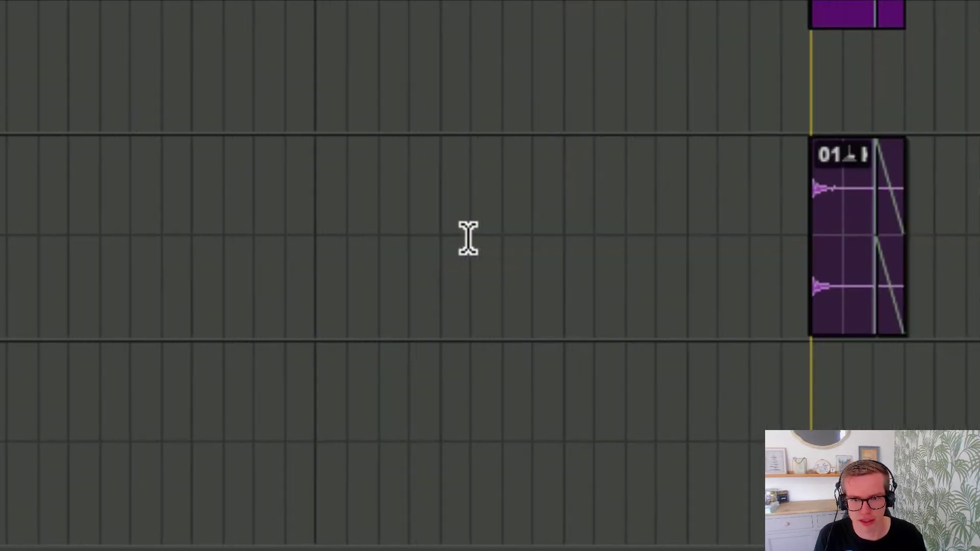
- Examine up close how the cursor advances transient by transient through the Kick clips around 01 - Kick-14
scroll(439, 240, "right", 10)
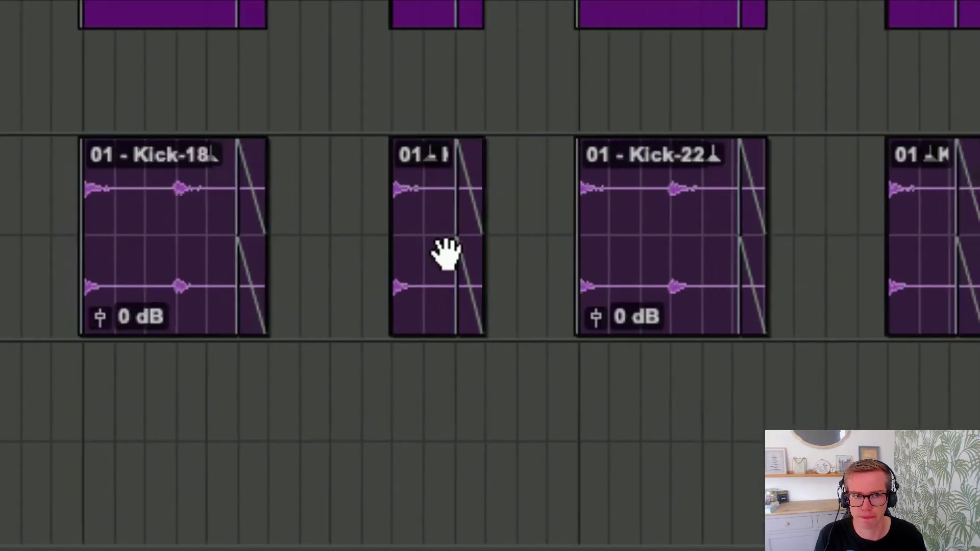
scroll(446, 251, "left", 10)
left_click(212, 205)
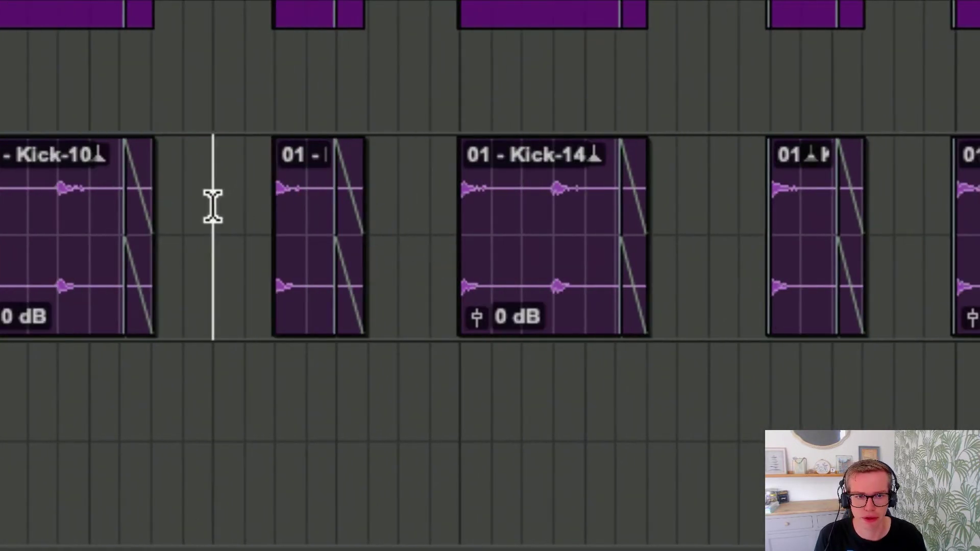
key("Tab")
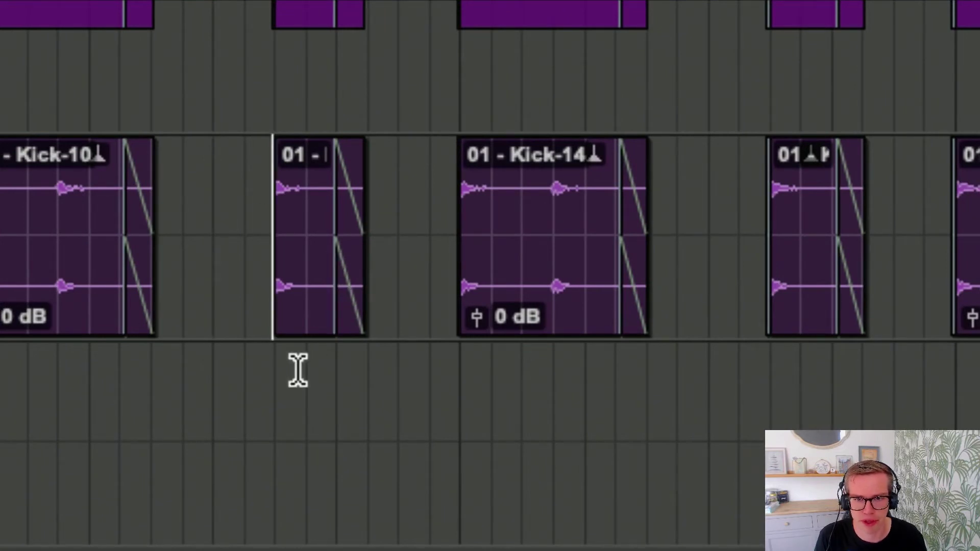
key("Tab")
key("Tab")
key("Tab")
key("Tab")
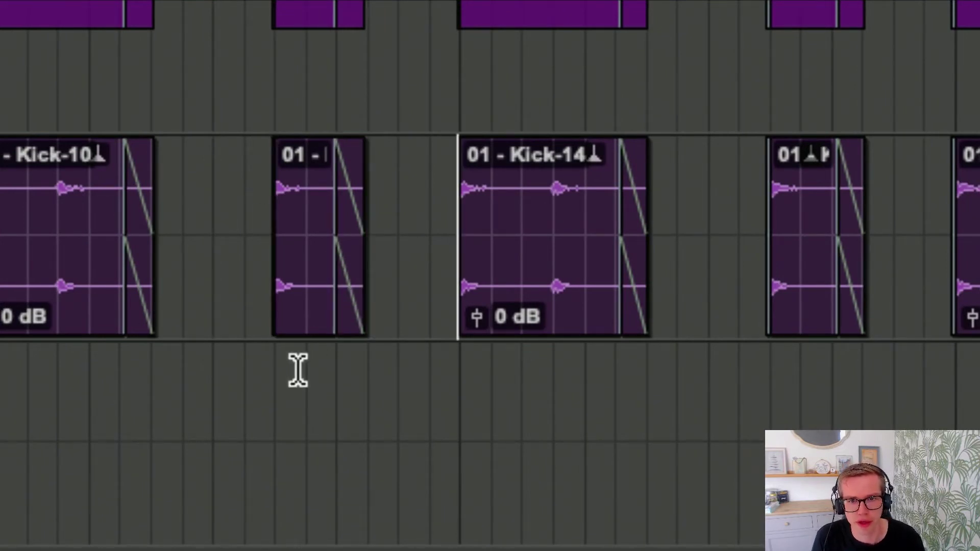
key("Tab")
key("Tab")
key("Tab")
key("Tab")
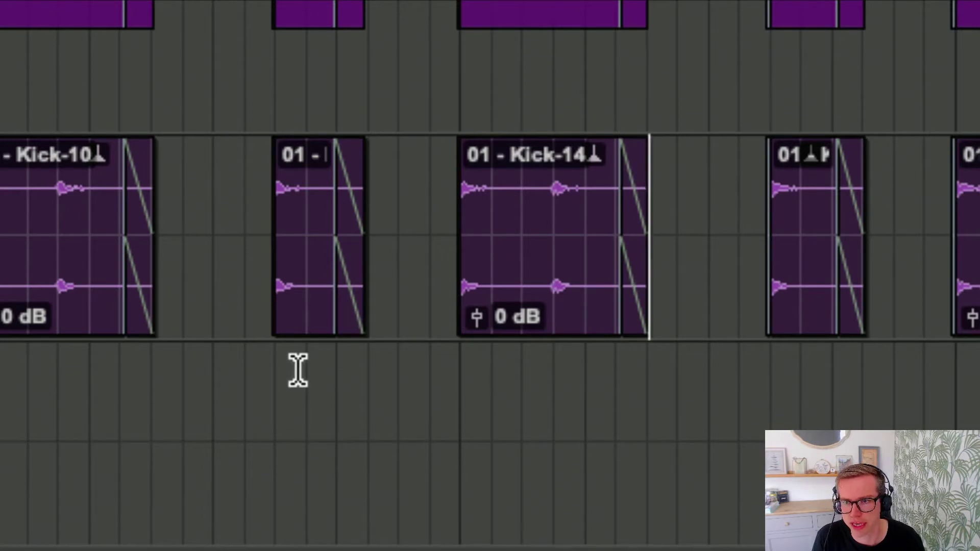
key("Tab")
key("Tab")
key("Tab")
key("Tab")
key("Tab")
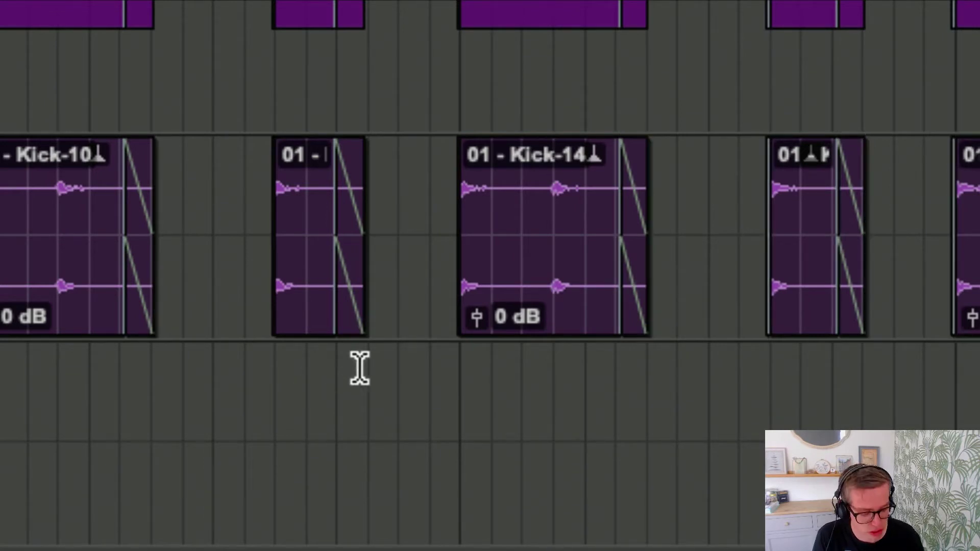
- Place the edit cursor at 8|3|746 on the Kick track, shortly before the first kick hit of Verse 1
key("r")
key("r")
key("r")
key("r")
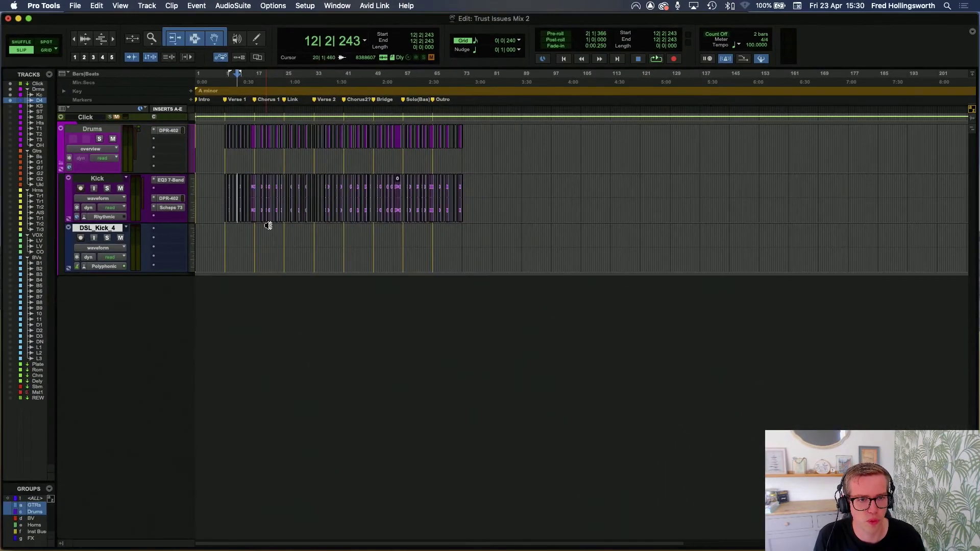
left_click(214, 182)
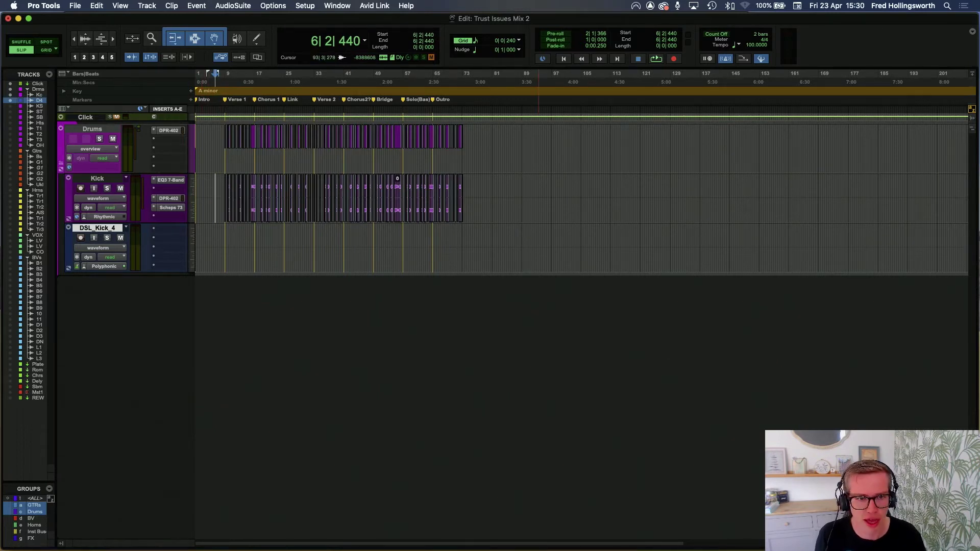
key("super+bracketright")
key("super+bracketright")
key("super+bracketright")
key("super+bracketright")
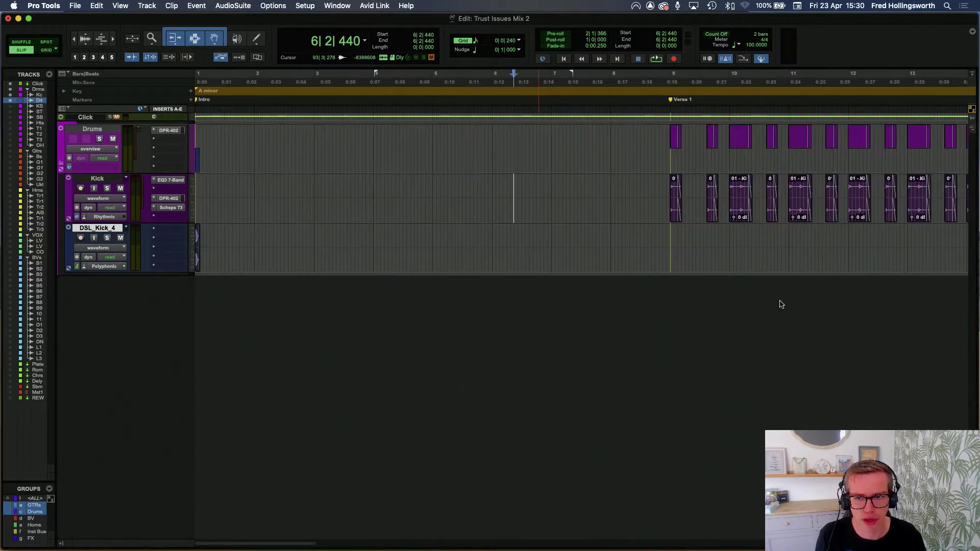
left_click(651, 183)
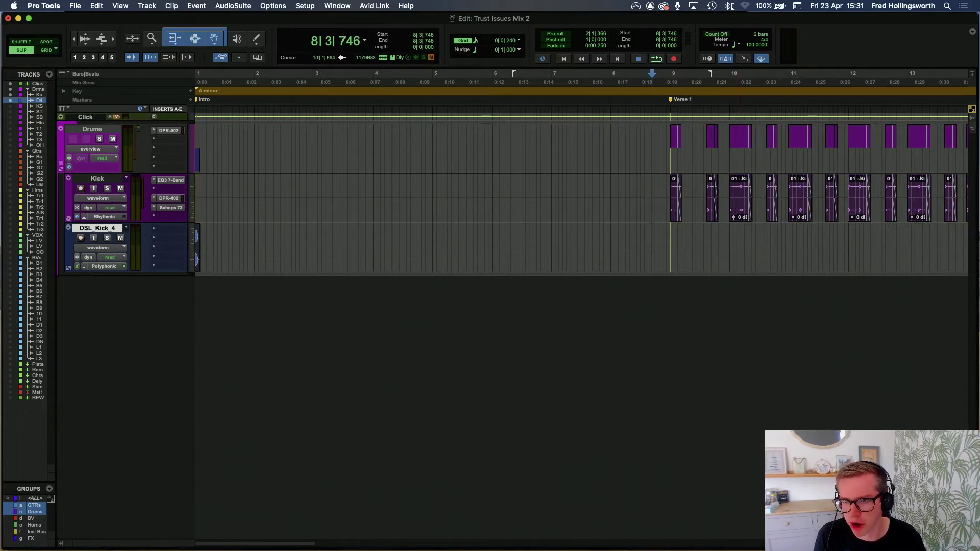
key("super+bracketright")
key("super+bracketright")
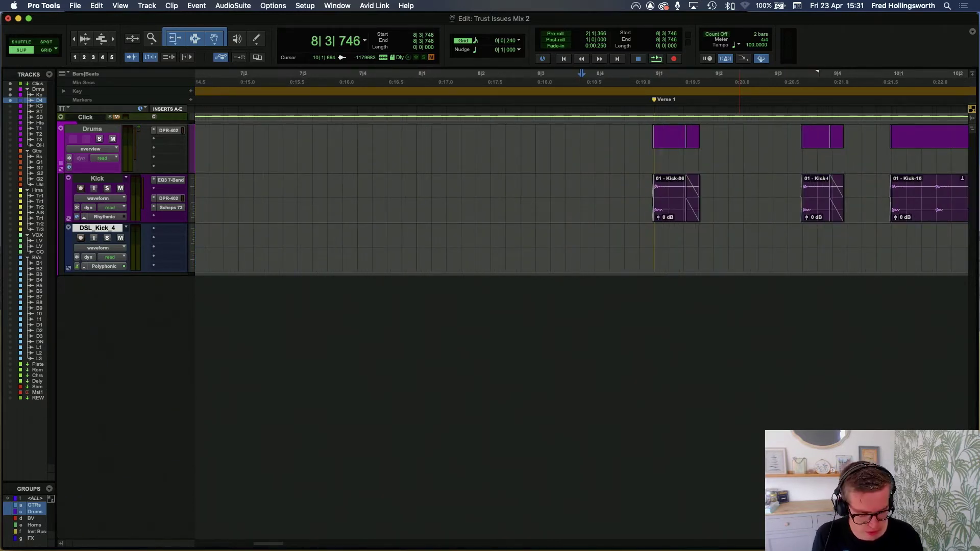
- Try pasting the copied kick sample at 8|3|746 with the cursor spanning Kick and DSL_Kick_4, and undo the paste
key("super+v")
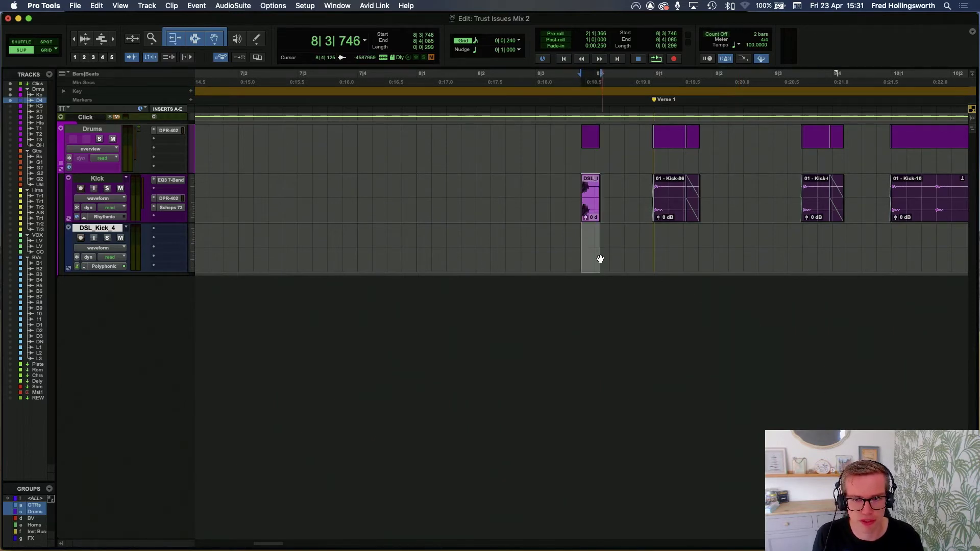
key("super+z")
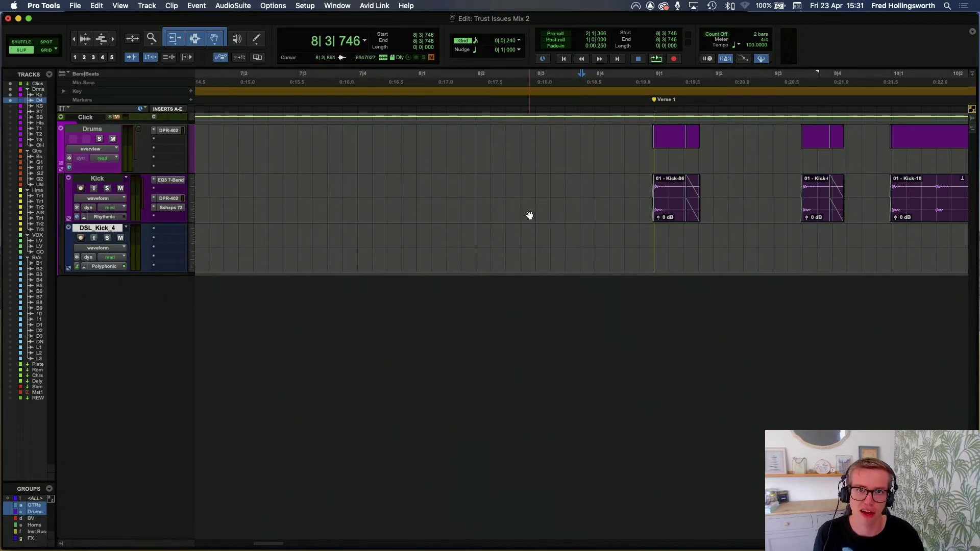
- Move the Kick track below the DSL_Kick_4 track
left_click(99, 182)
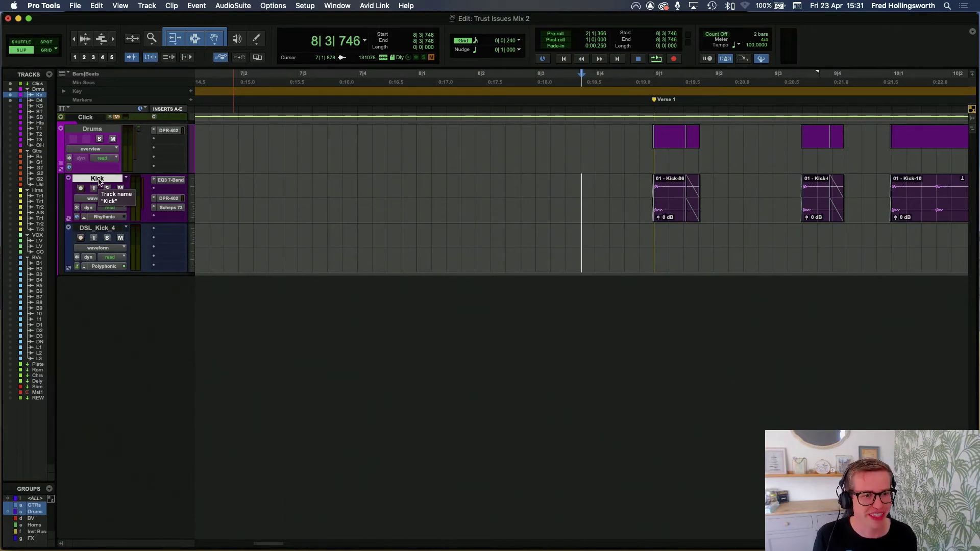
left_click_drag(98, 182, 103, 280)
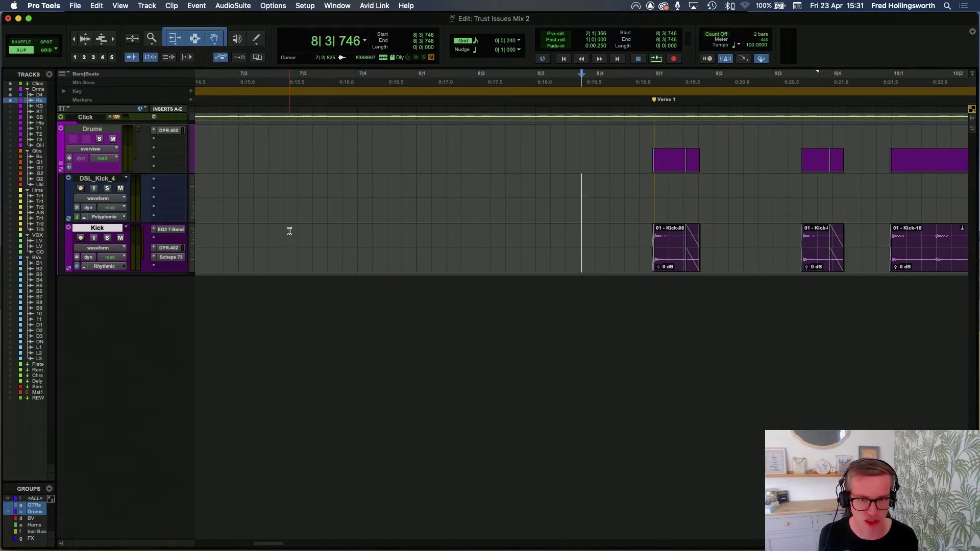
- Test pasting the copied sample onto the DSL_Kick_4 track at 8|3|746, undoing each paste
key("super+v")
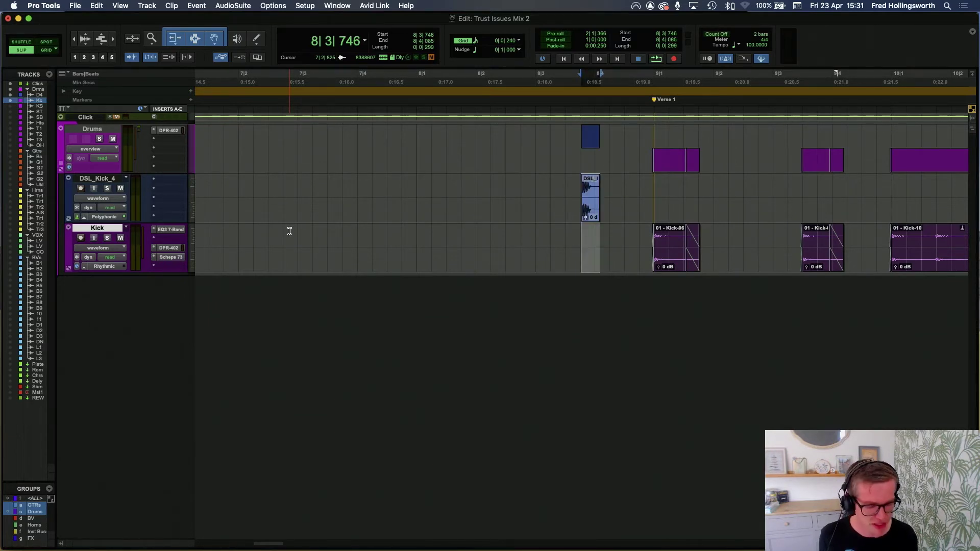
key("super+z")
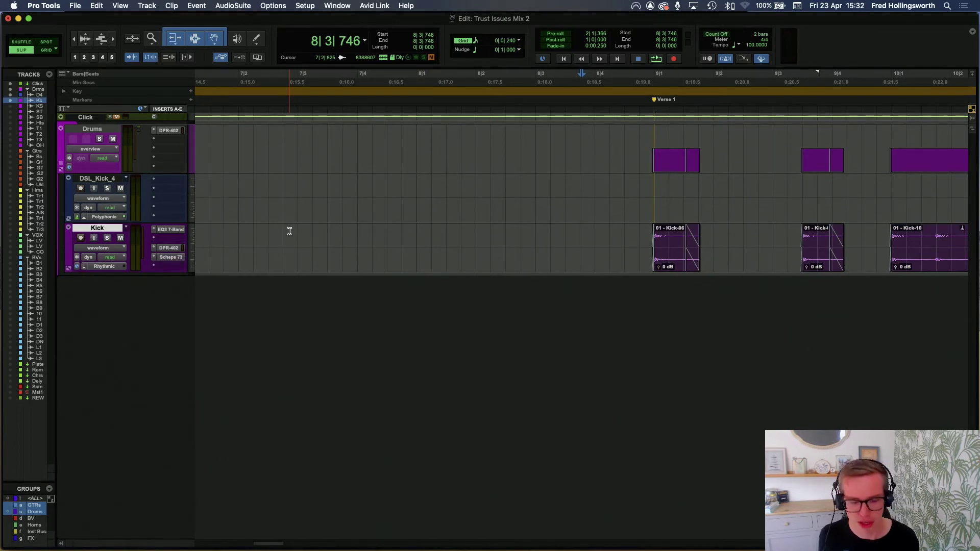
key("super+v")
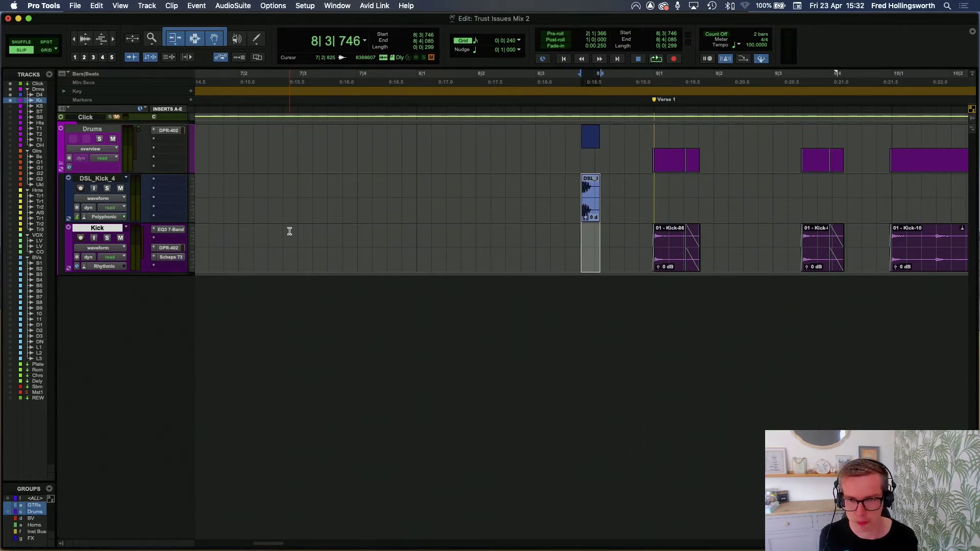
key("super+z")
key("super+v")
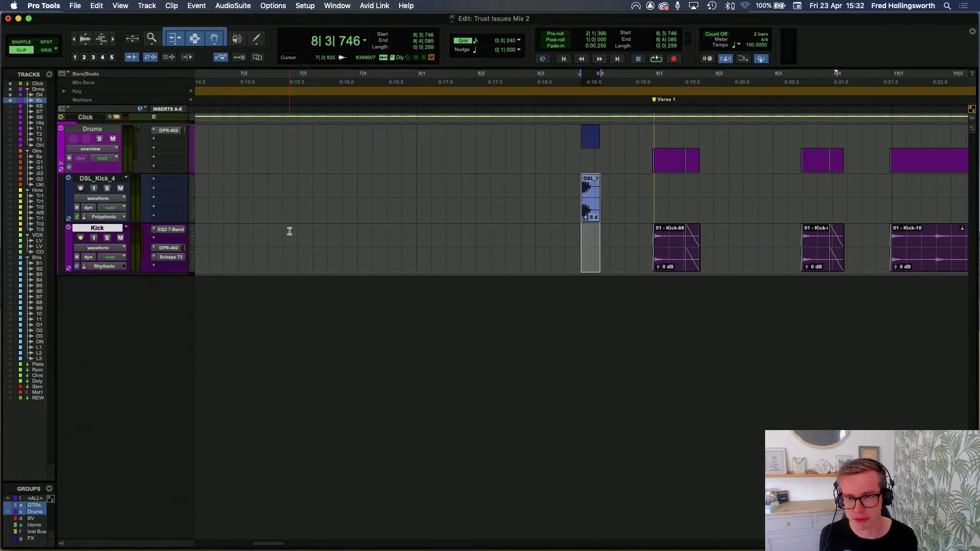
key("super+z")
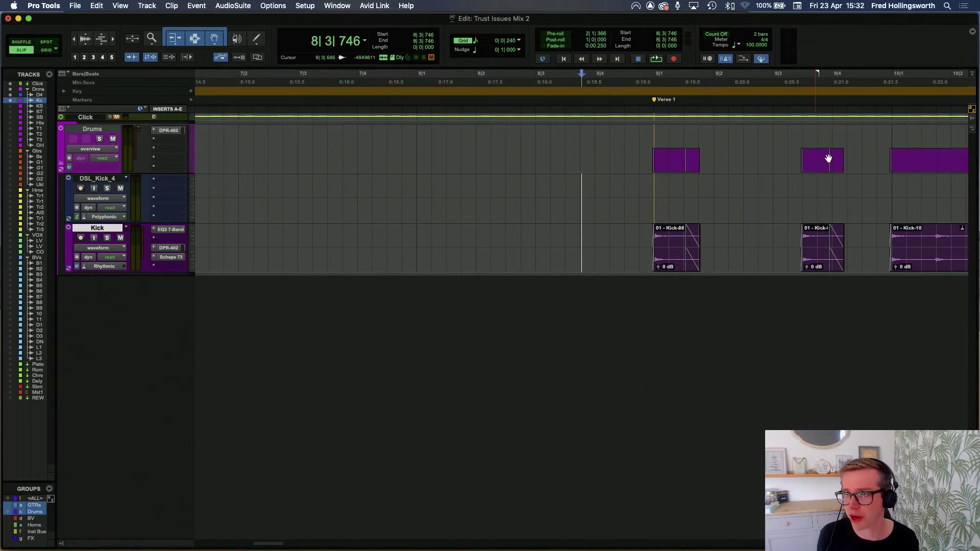
scroll(837, 148, "right", 5)
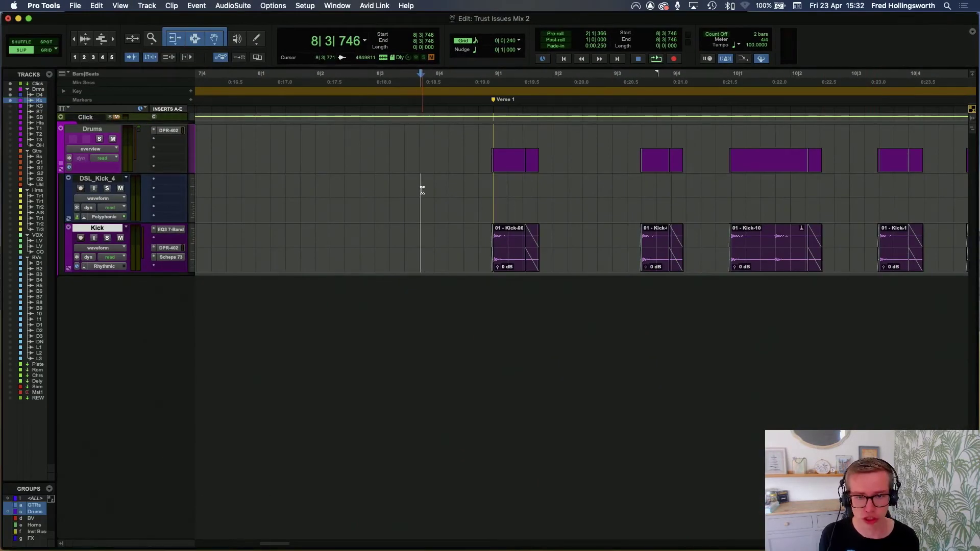
key("super+v")
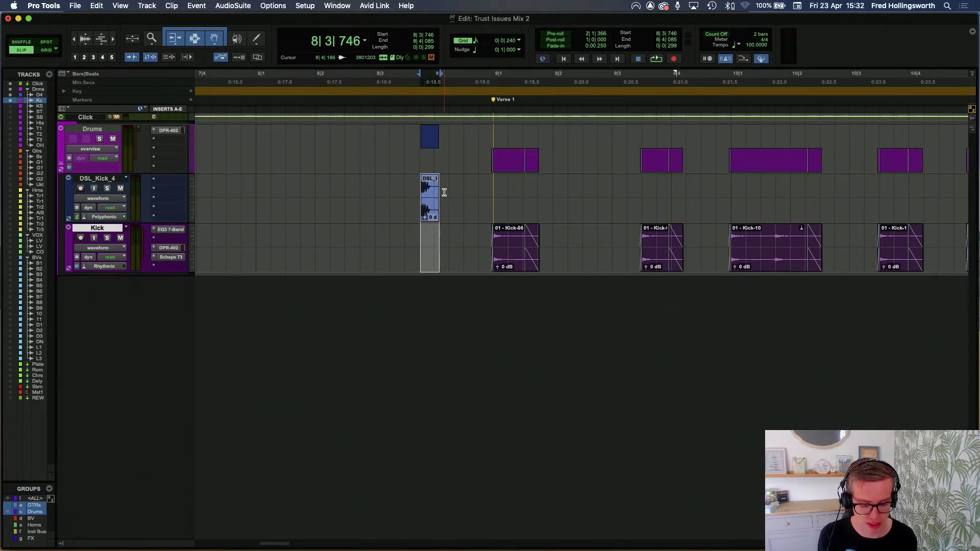
key("super+z")
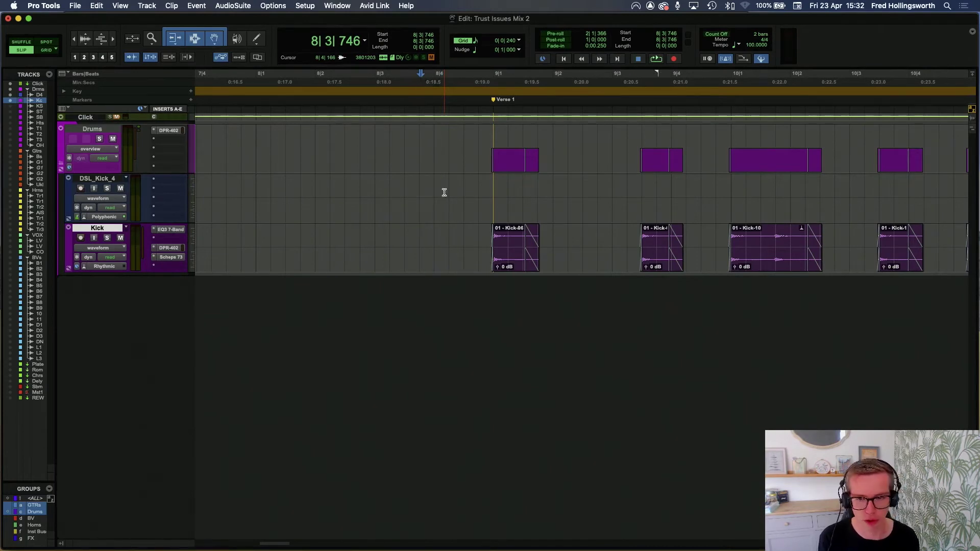
- Advance the cursor to the first kick transient of Verse 1, at 9|1|000
key("Tab")
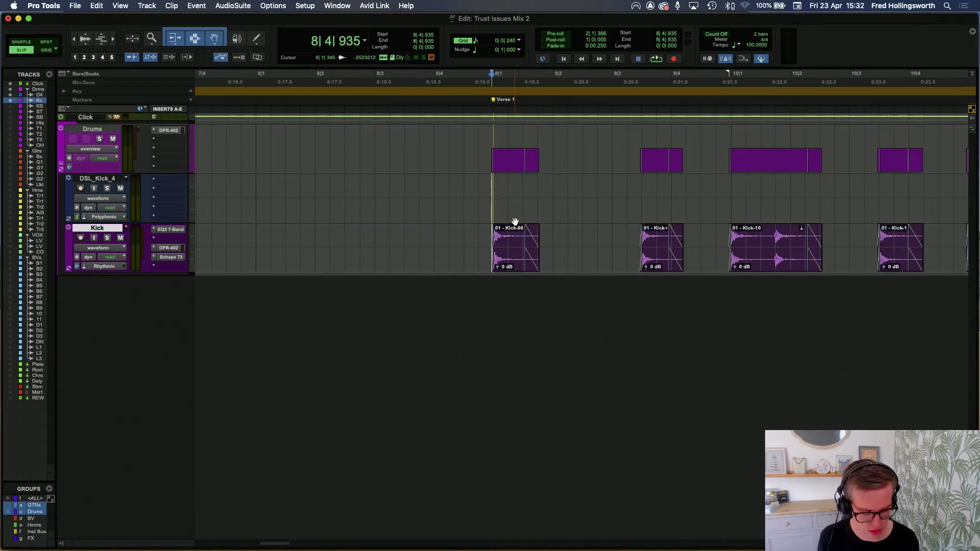
key("super+bracketright")
key("super+bracketright")
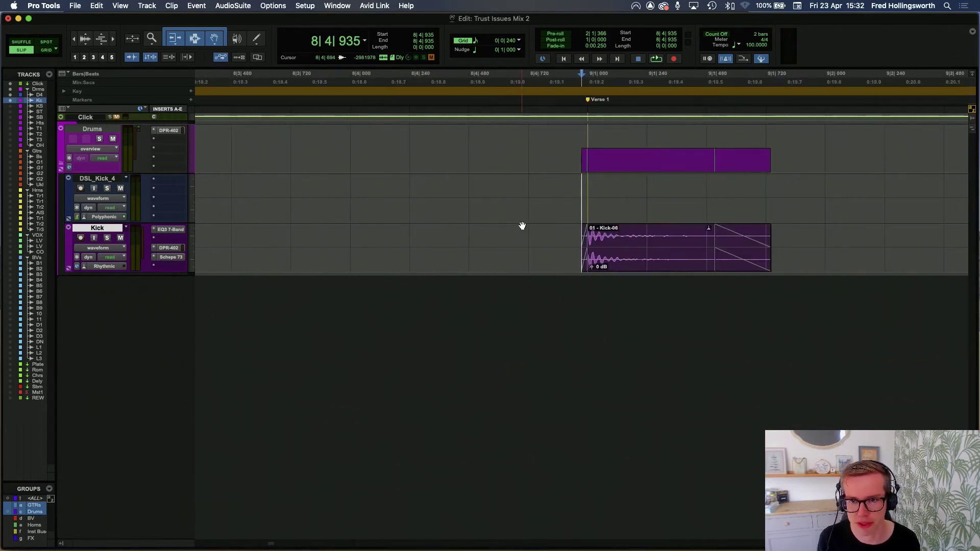
key("Tab")
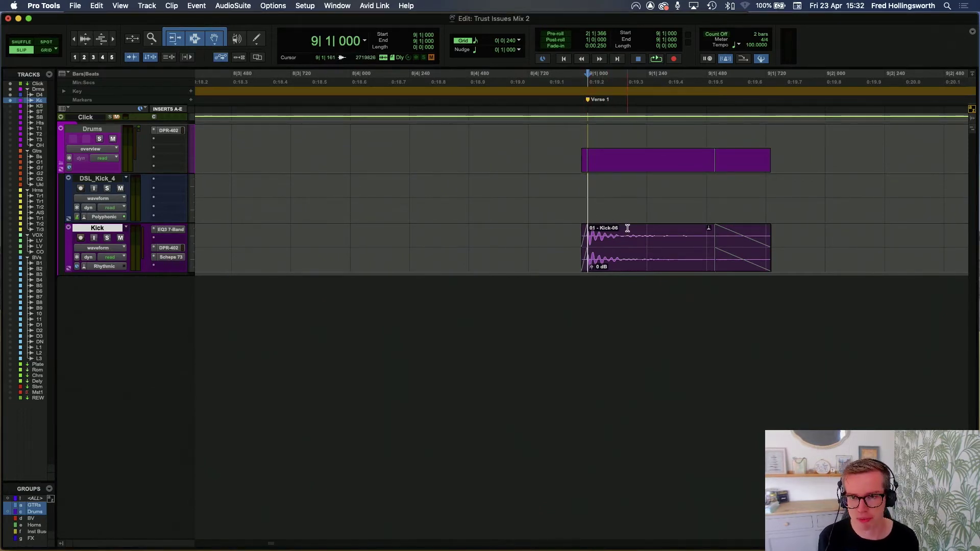
- Paste the copied DSL_Kick_4 sample at 9|1|000 and tab ahead along the Kick track to 9|3|928
key("super+v")
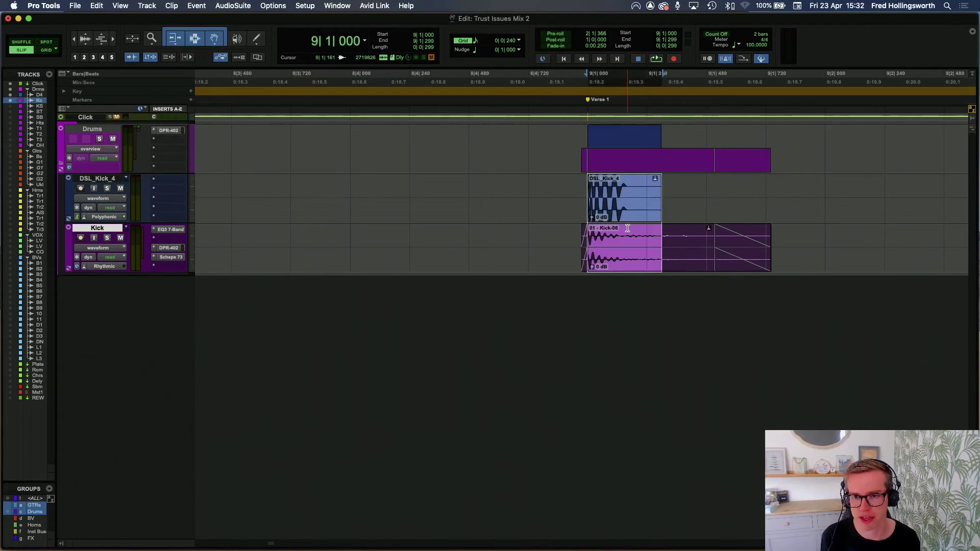
key("space")
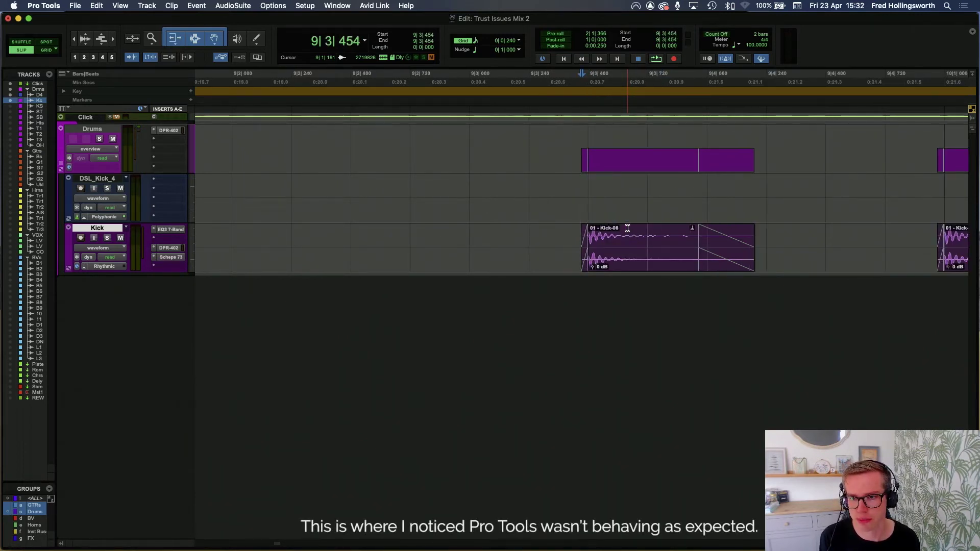
key("Tab")
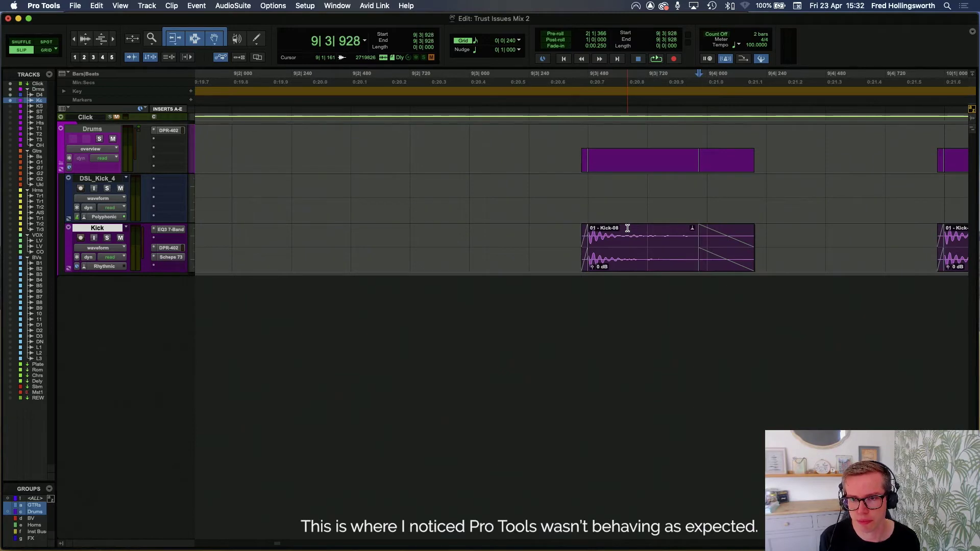
key("alt+Tab")
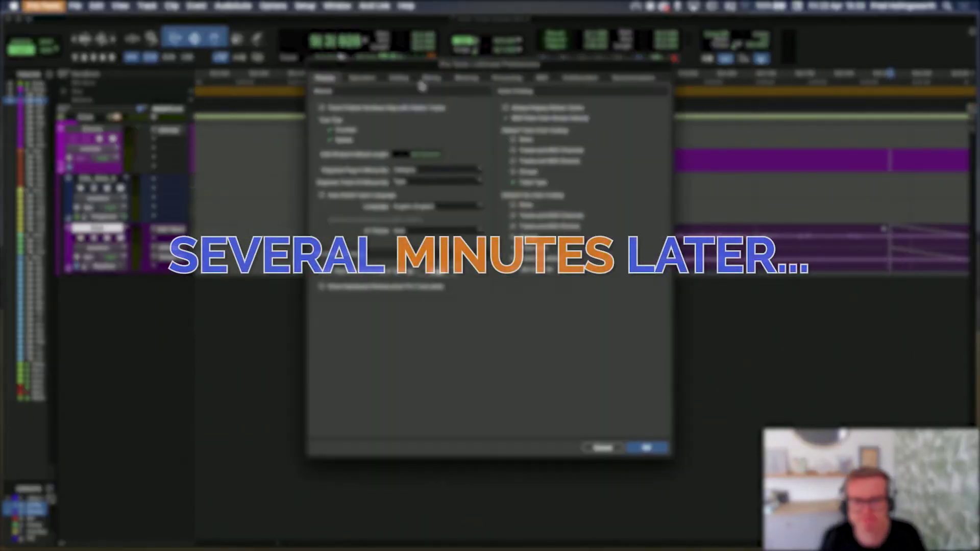
- Examine the Operation and MIDI preferences for settings that affect Tab to Transients, and leave the preferences unchanged
left_click(398, 78)
left_click(362, 77)
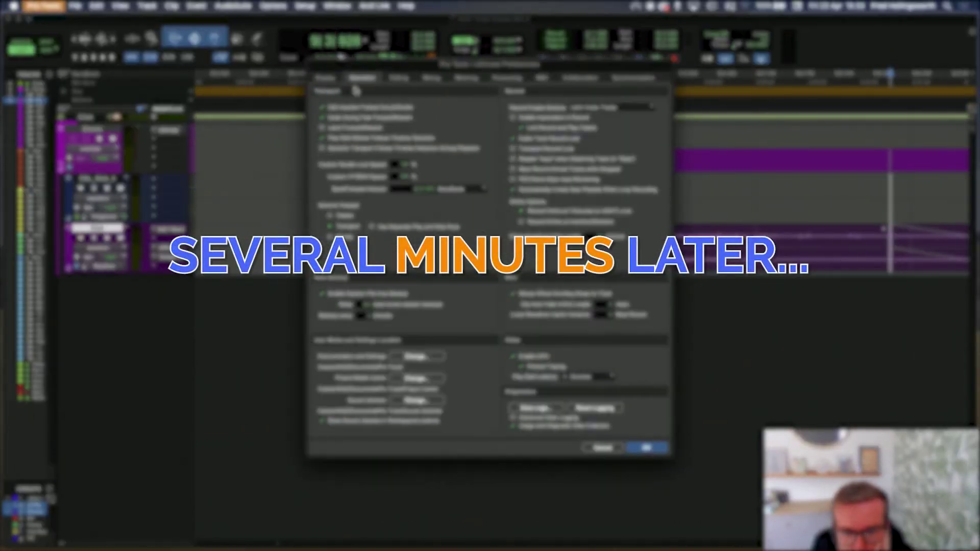
left_click(542, 78)
key("super+Tab")
left_click(511, 279)
scroll(486, 300, "down", 5)
key("super+Tab")
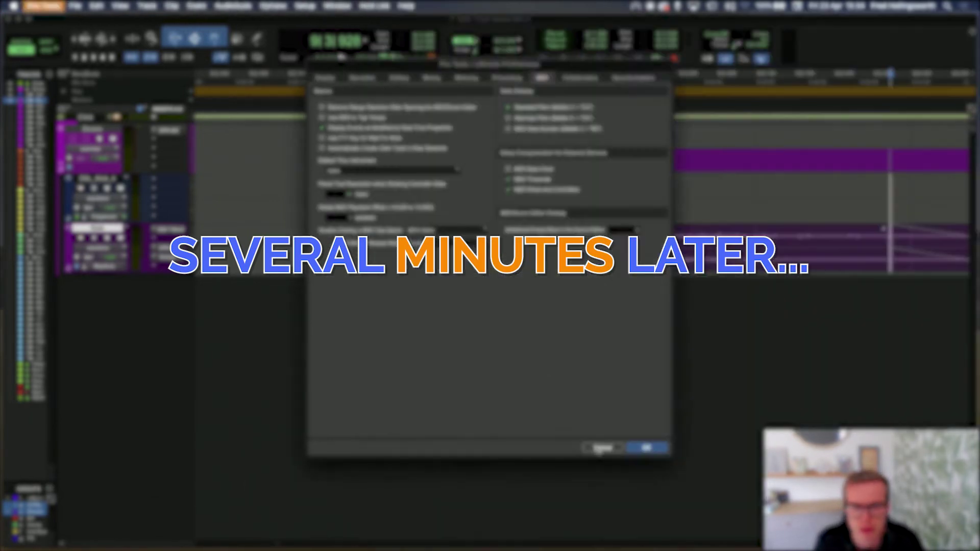
left_click(602, 448)
- Read the web forum thread on Tab to Transients problems, comparing its advice with the session and the Display preferences
left_click(197, 6)
key("super+Tab")
left_click(564, 134)
key("super+Tab")
scroll(516, 204, "right", 5)
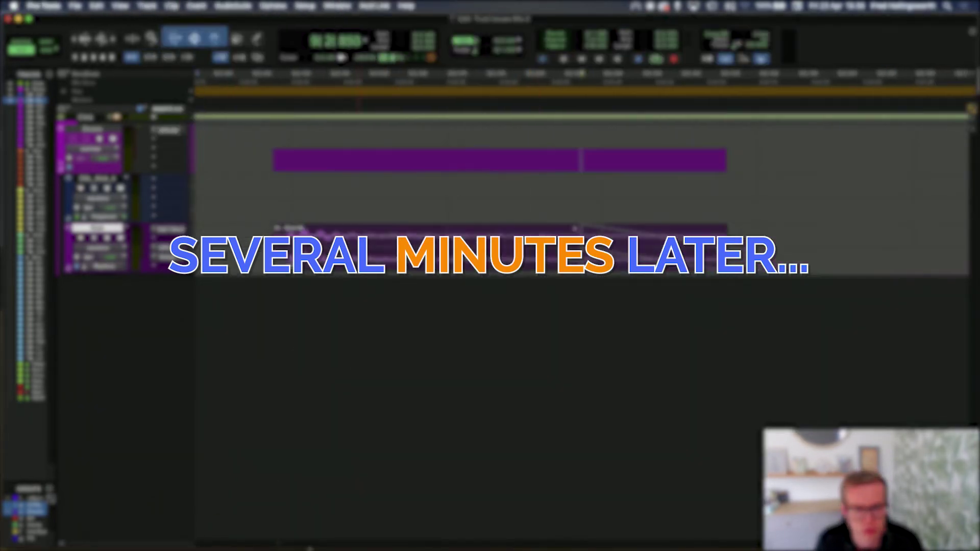
key("super+Tab")
scroll(551, 303, "down", 5)
key("super+Tab")
key("super+comma")
left_click(329, 79)
key("super+Tab")
scroll(562, 407, "down", 10)
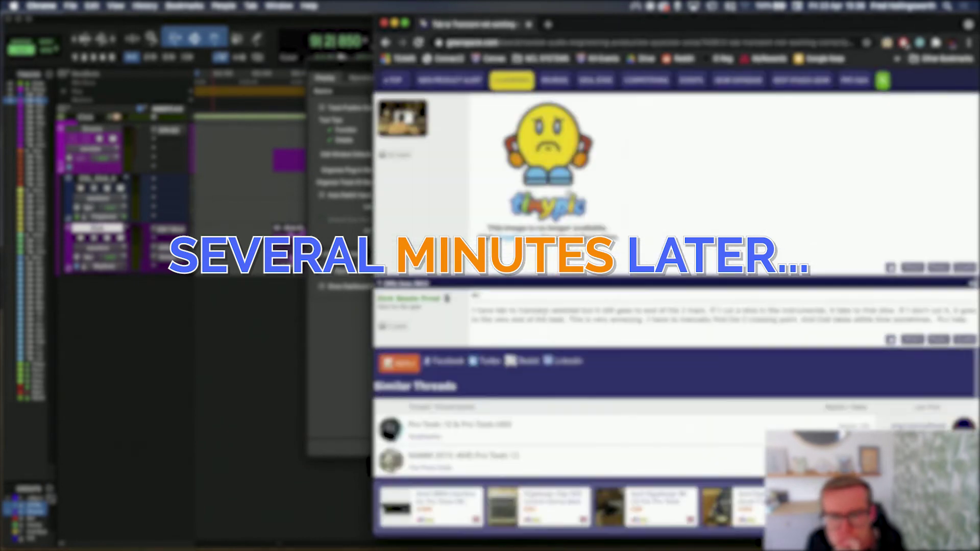
scroll(665, 351, "down", 5)
- Look through the web search results on Pro Tools tab to transient not working, and return to the session
key("super+Tab")
key("super+Tab")
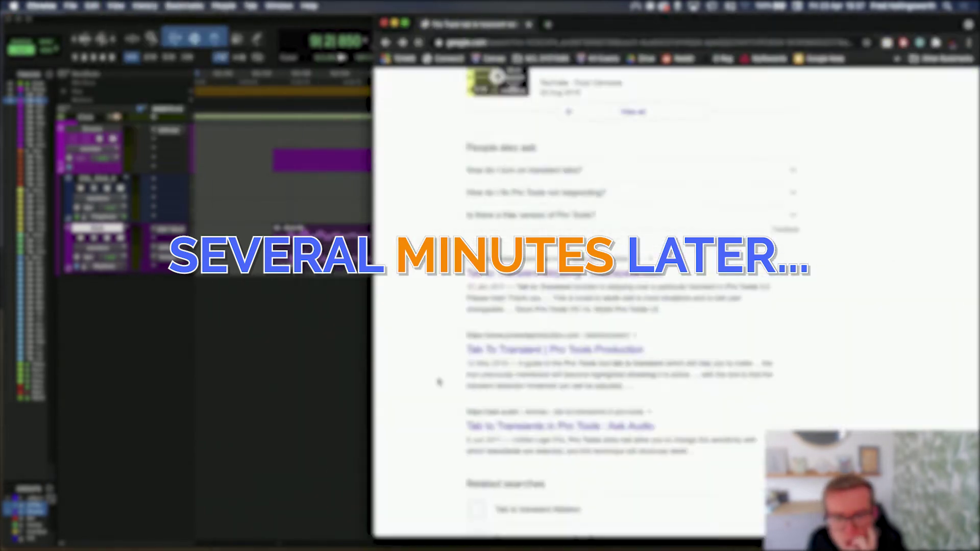
left_click(526, 284)
scroll(664, 306, "down", 10)
scroll(664, 306, "down", 10)
key("super+bracketleft")
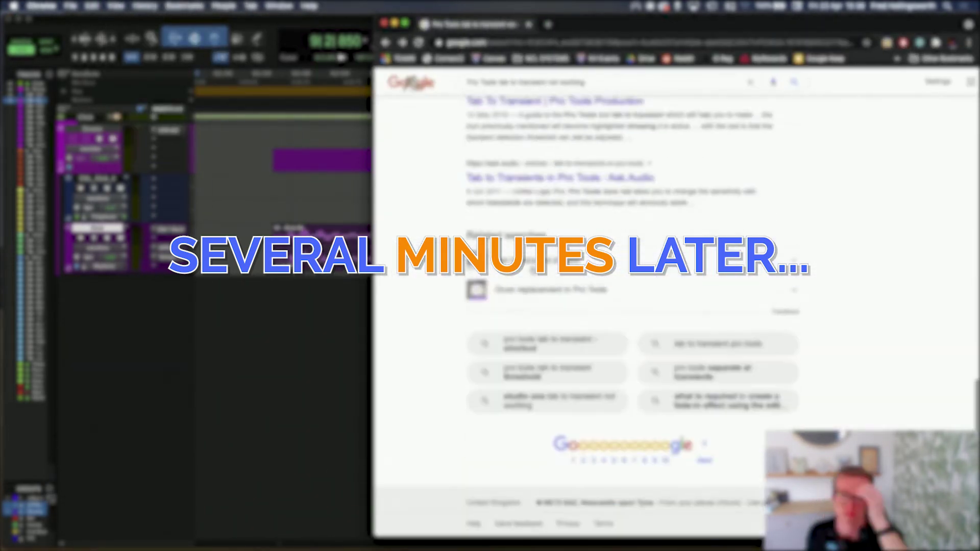
key("super+Tab")
key("Return")
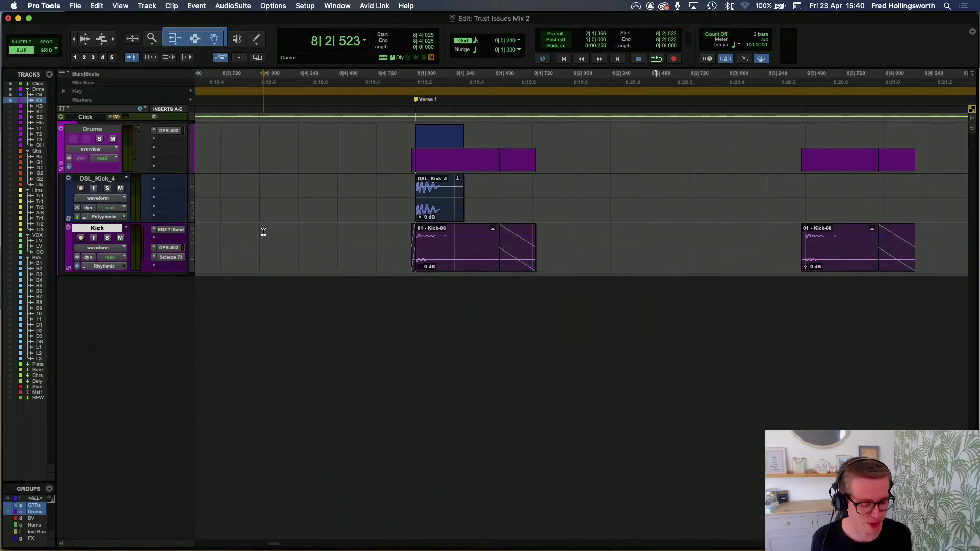
- Redo the Trim Clip edit to bring the Kick track back to one continuous clip
key("space")
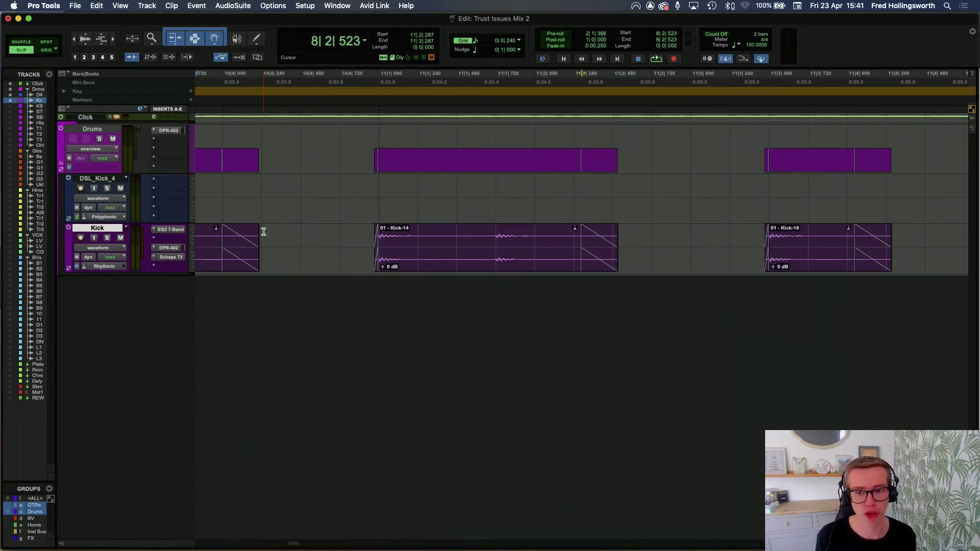
left_click(104, 6)
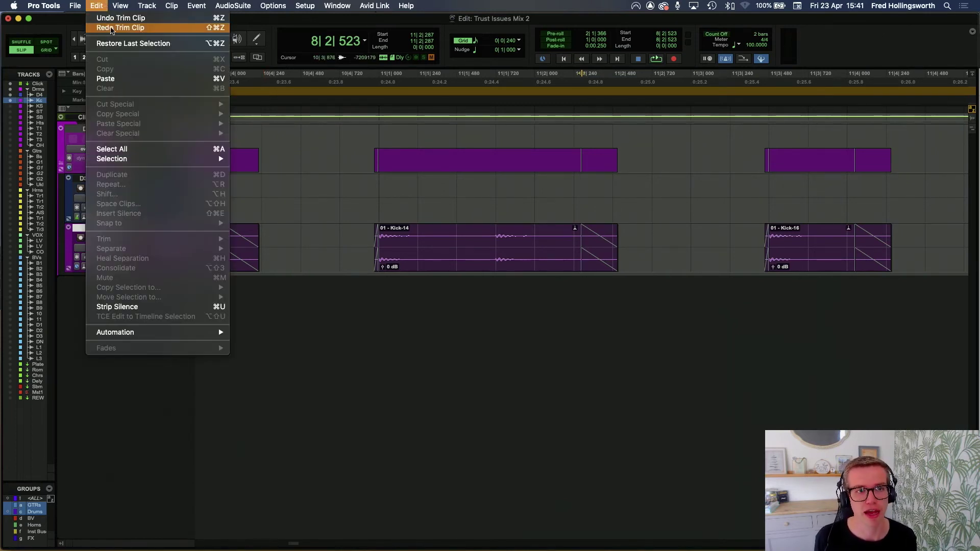
left_click(112, 28)
scroll(606, 140, "left", 10)
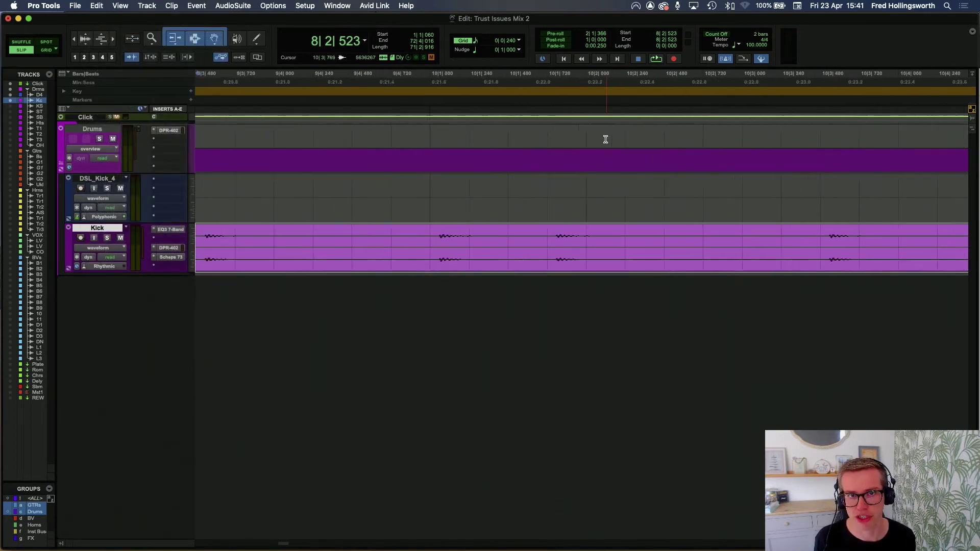
- Enlarge the waveform display and tab through the Kick track's transients from 8|4|750, just before Verse 1
left_click(600, 237)
scroll(599, 237, "right", 10)
left_click(457, 237)
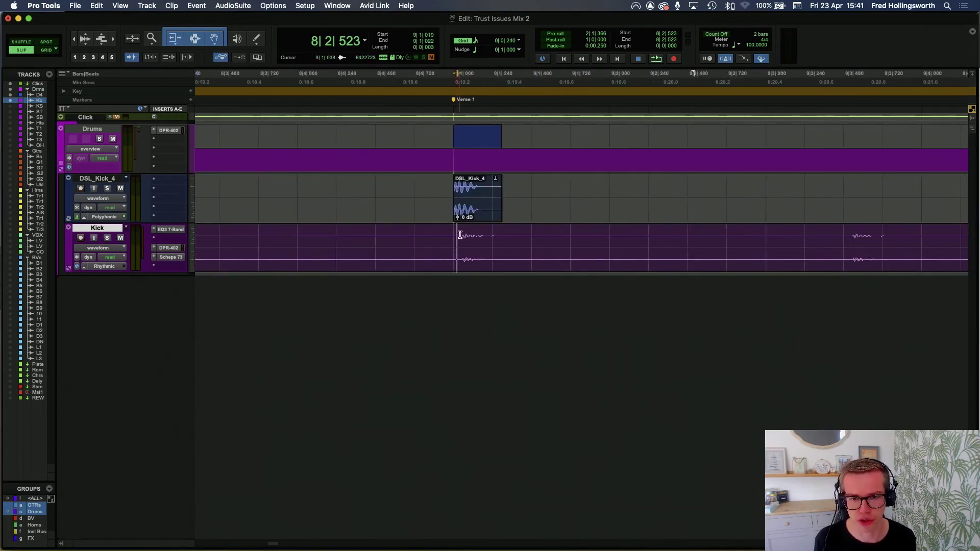
key("super+alt+bracketright")
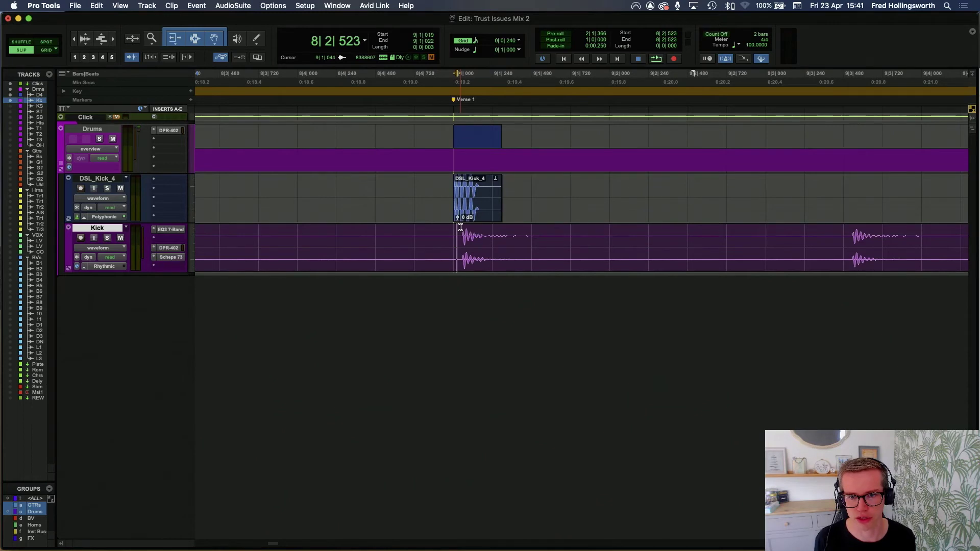
scroll(460, 228, "left", 3)
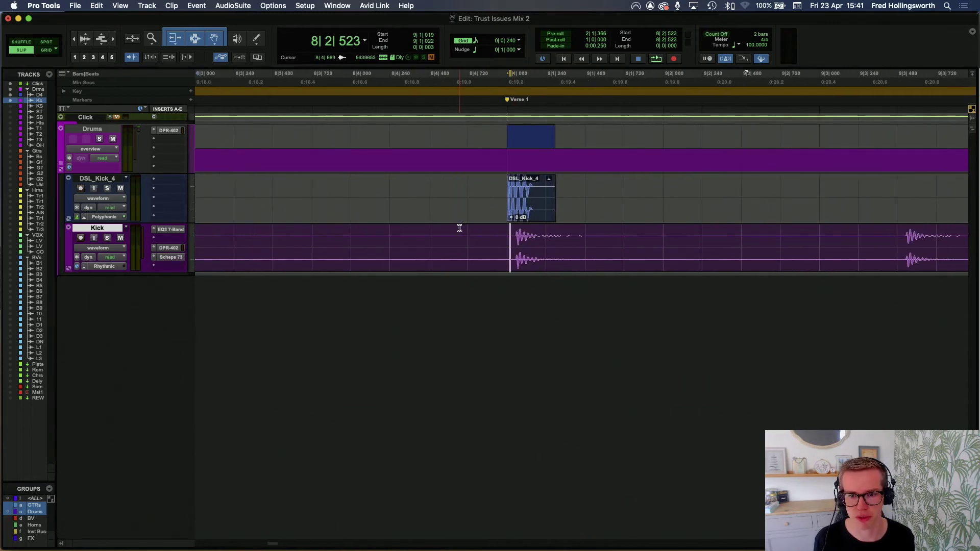
scroll(460, 228, "right", 10)
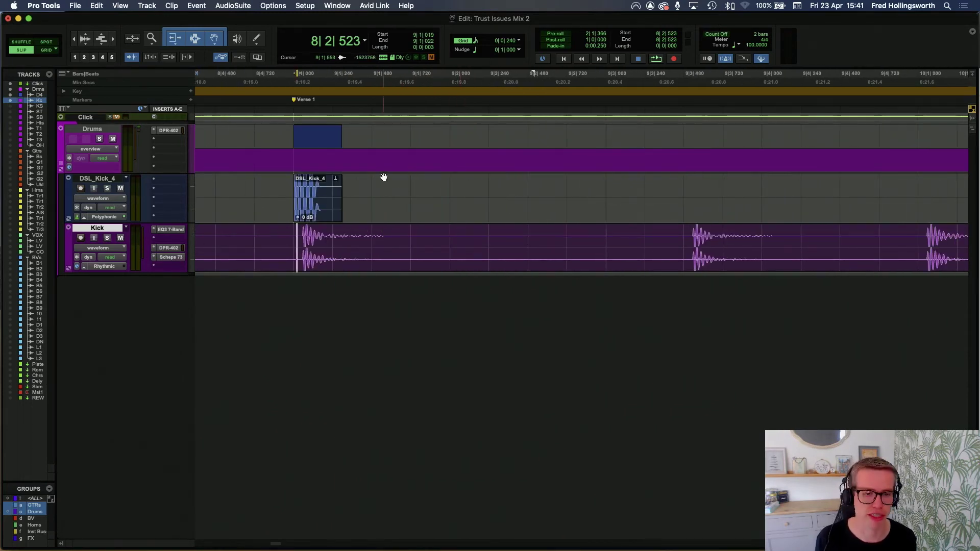
left_click(258, 244)
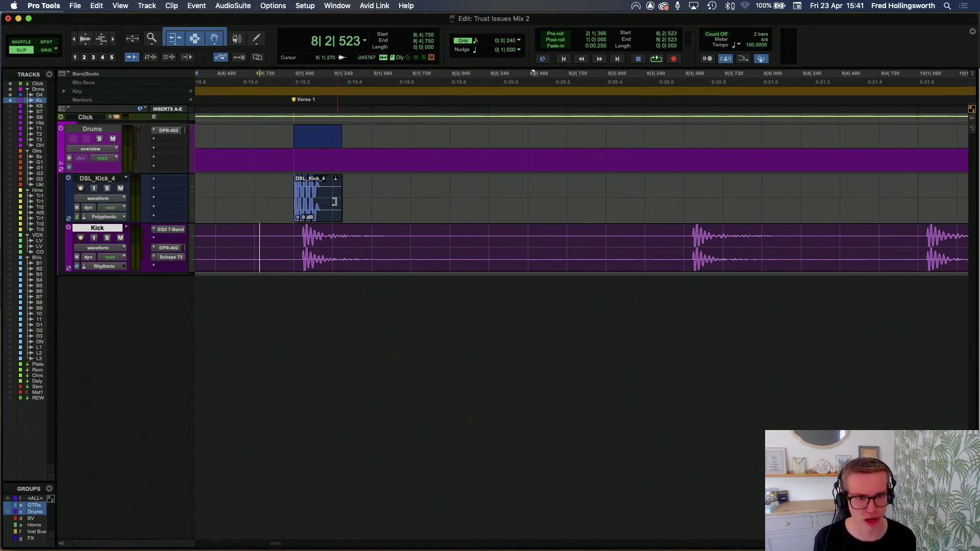
key("Tab")
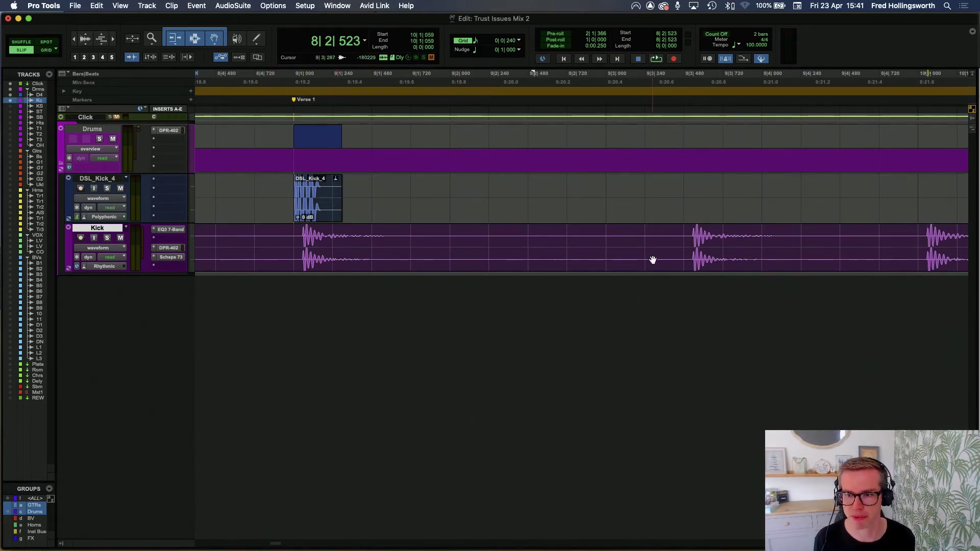
- Remove the DSL_Kick_4 clip placed at 9|1|000
left_click(278, 234)
left_click(275, 189, "shift")
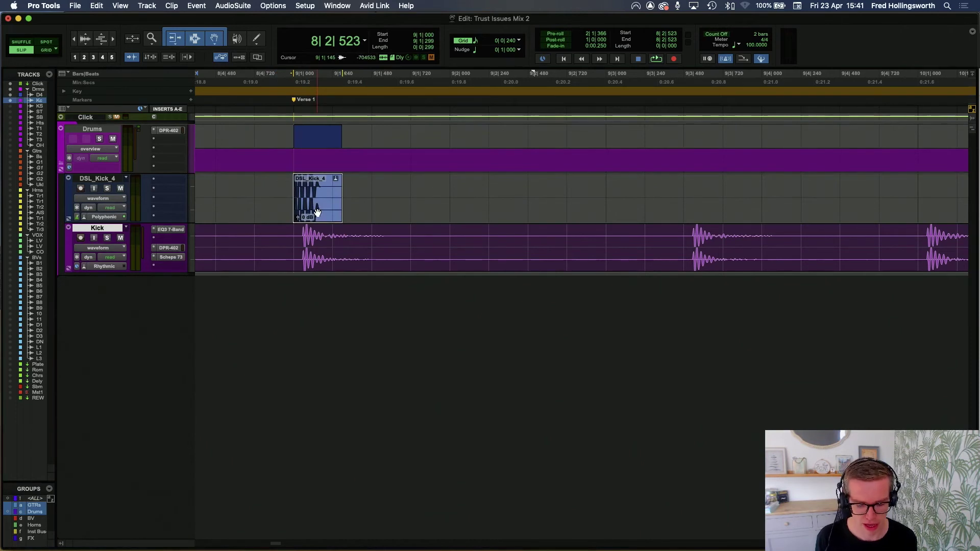
key("BackSpace")
- Set the cursor across both kick tracks before Verse 1 and paste the sample at the first kick transient
left_click(245, 177)
left_click(246, 252)
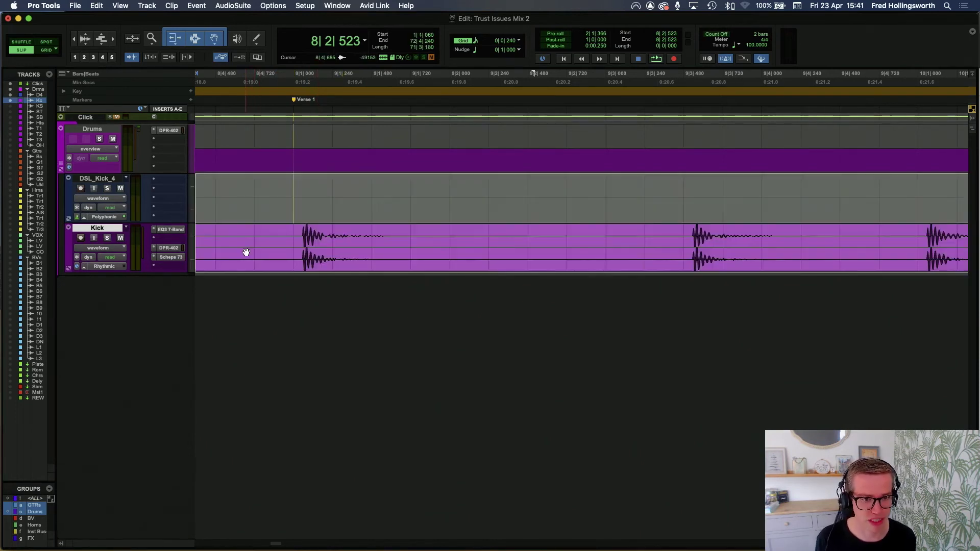
left_click(245, 252)
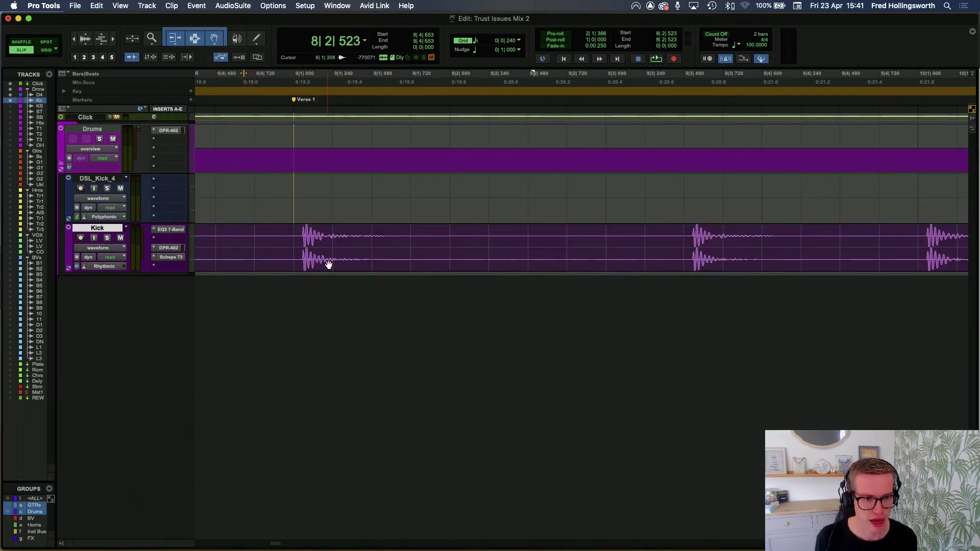
key("super+z")
key("super+c")
key("Tab")
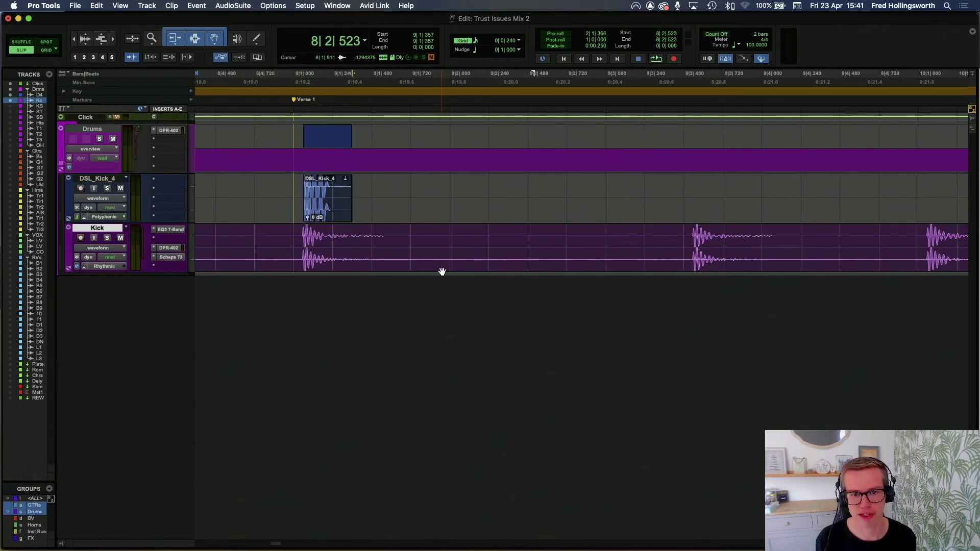
- Paste the sample at the next four kick transients, from the second hit in bar 9 through 10|3|539
key("super+v")
key("Tab")
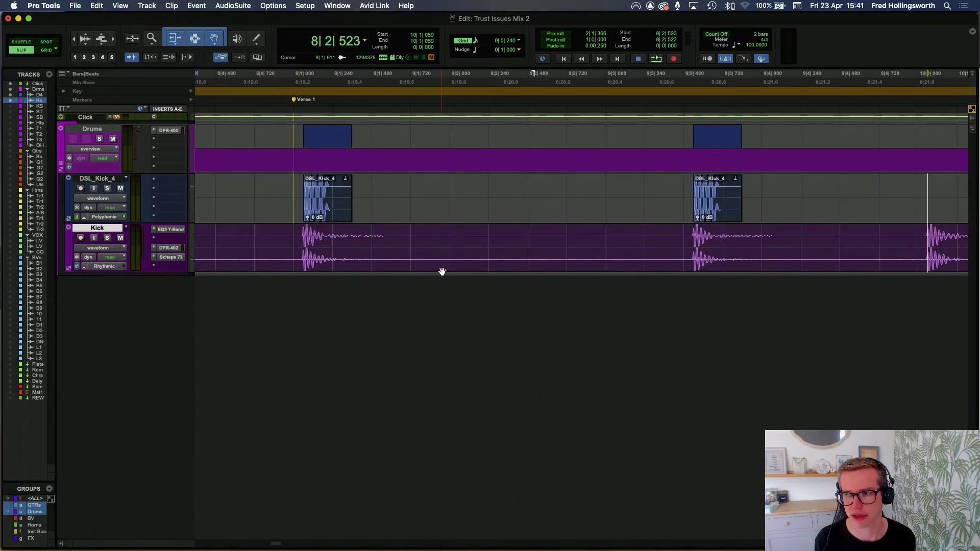
key("super+v")
key("Tab")
key("super+v")
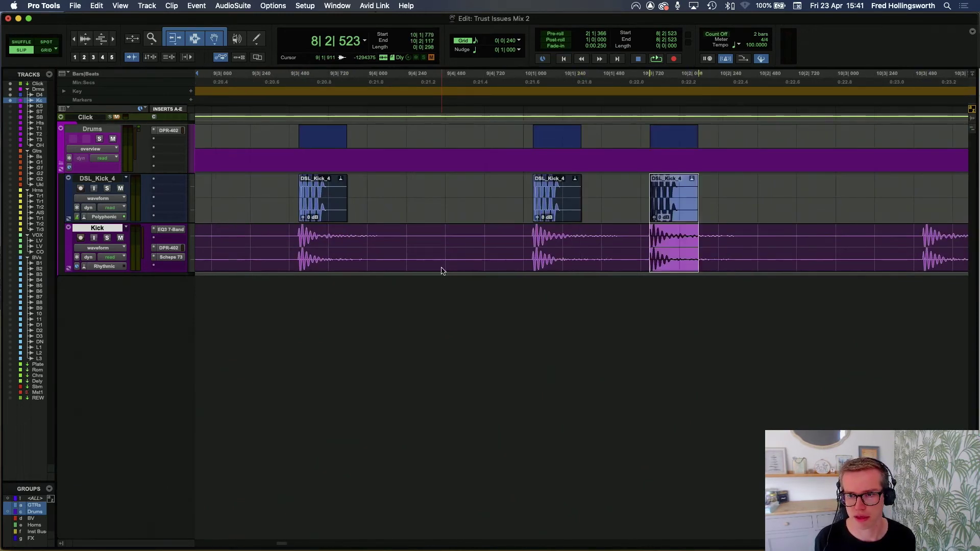
key("Tab")
key("super+v")
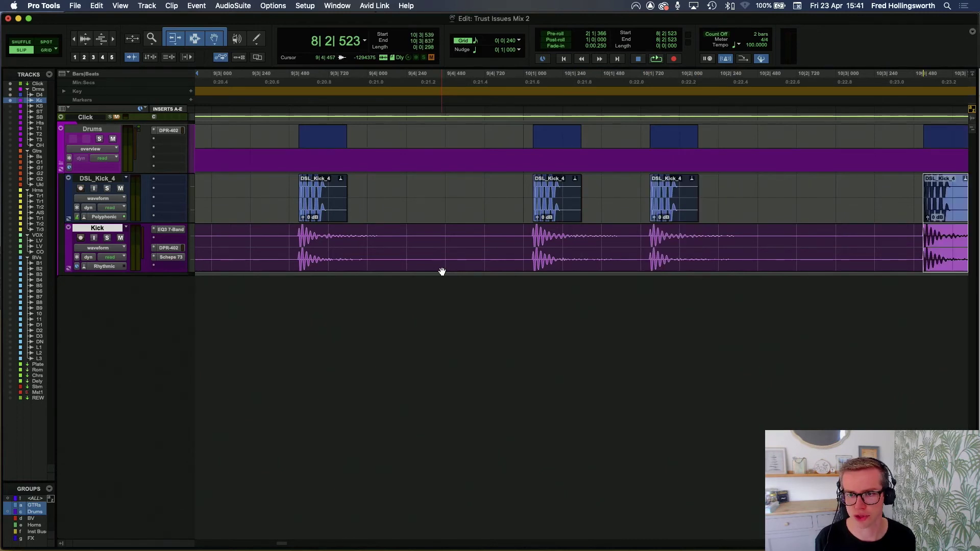
- Tab to each of the three kick transients in bar 11 and paste the sample there
key("Tab")
key("super+v")
key("Tab")
key("super+v")
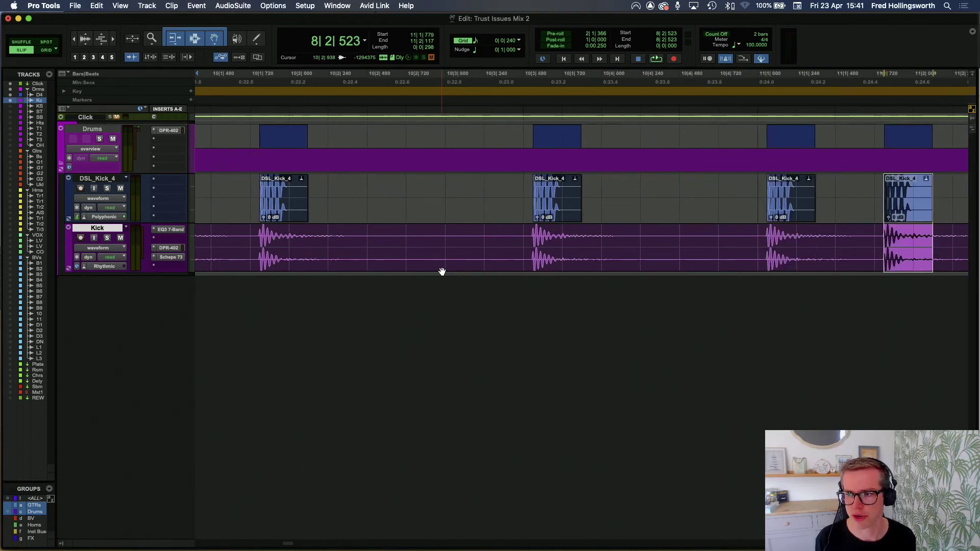
key("Tab")
key("super+v")
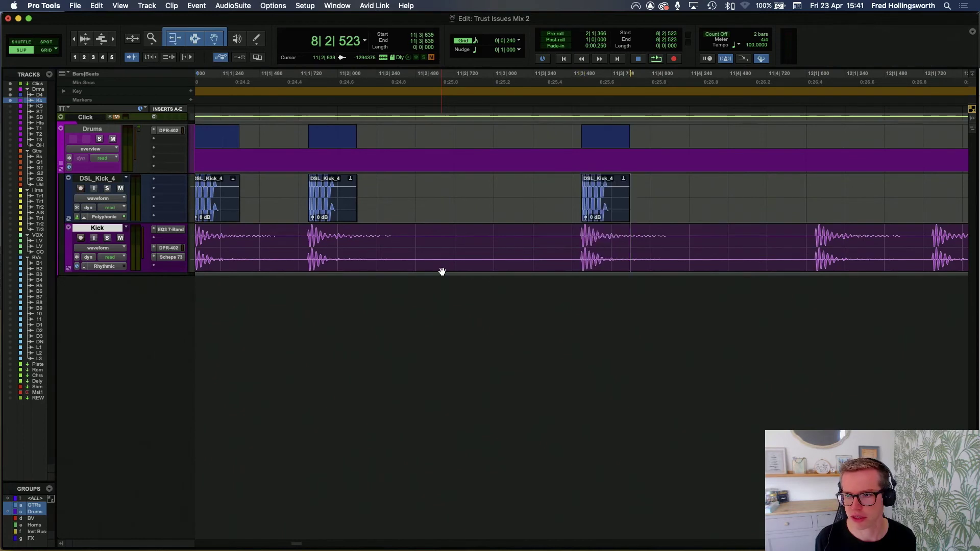
- Tab to each of the three kick transients in bar 12 and paste the sample there
key("Tab")
key("super+v")
key("Tab")
key("super+v")
key("Tab")
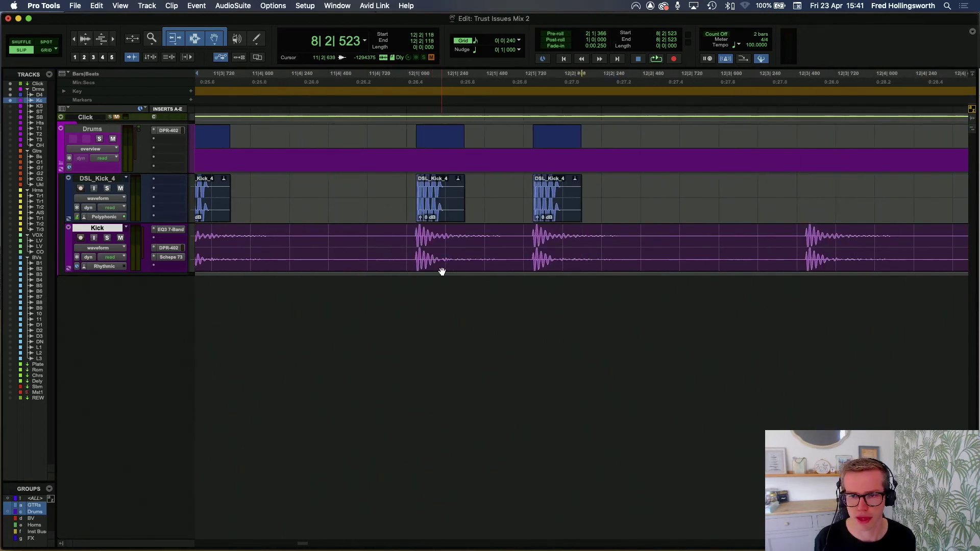
key("super+v")
- Paste the sample at the three kick transients in bar 13, from 13|1|059 to 13|3|540
key("Tab")
key("Tab")
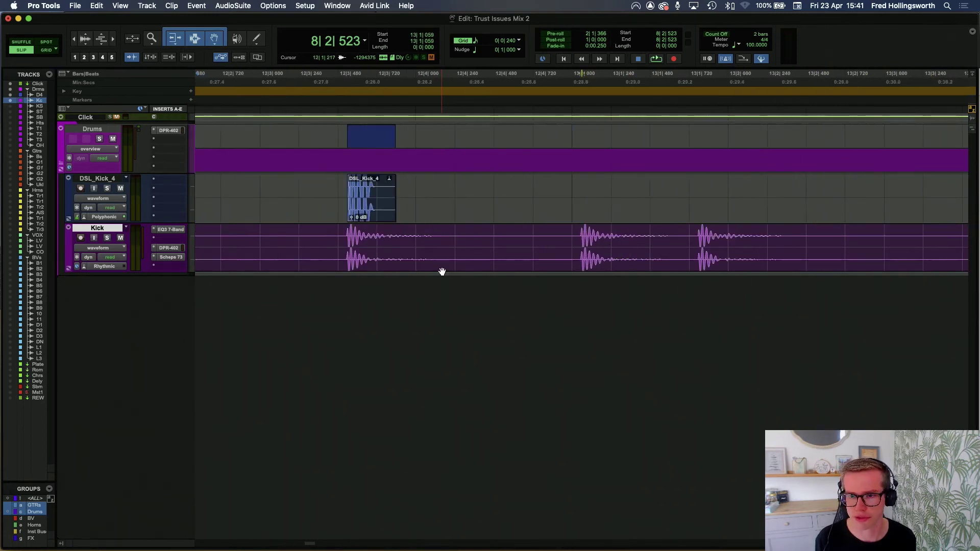
key("super+v")
key("Tab")
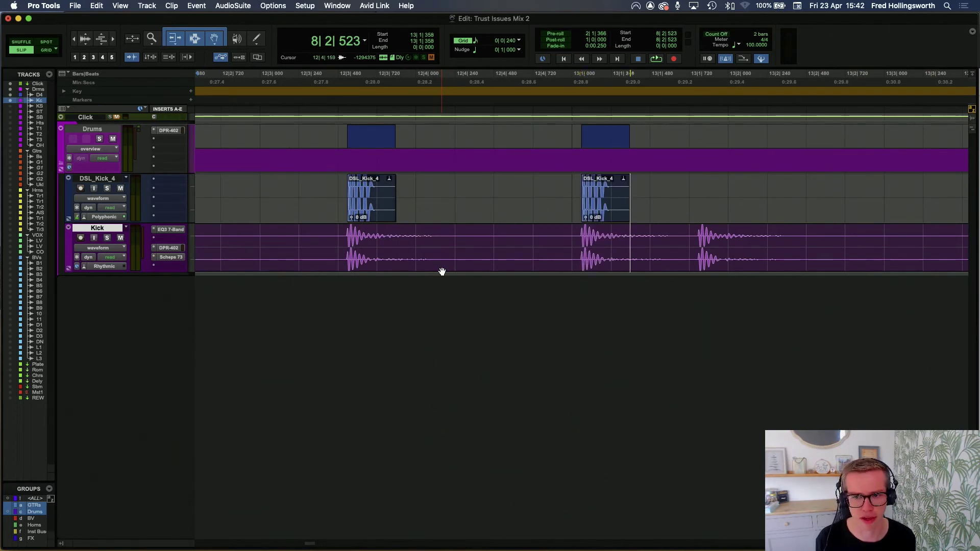
key("Tab")
key("super+v")
key("Tab")
key("Tab")
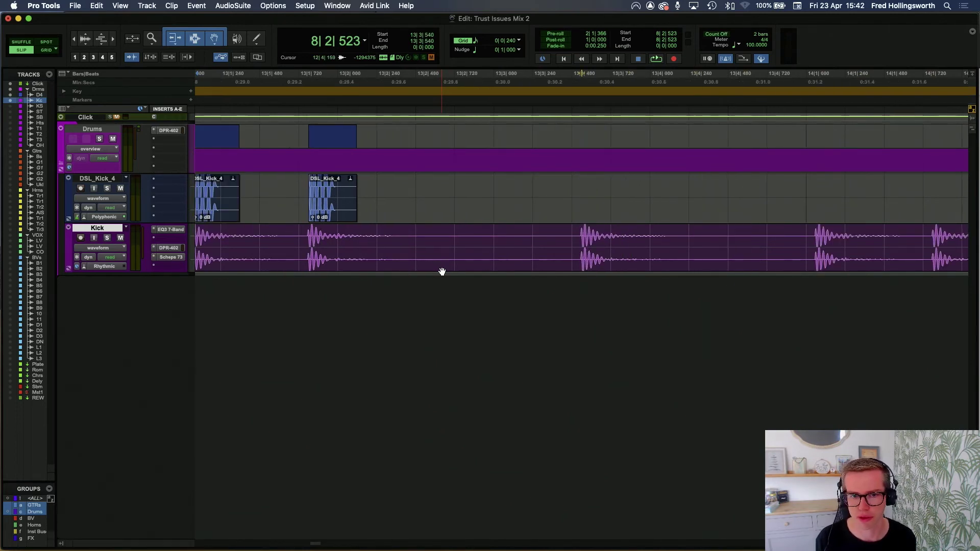
key("super+v")
- Paste the sample at the first two kick transients in bar 14 and advance the cursor to 14|3|539
key("Tab")
key("Tab")
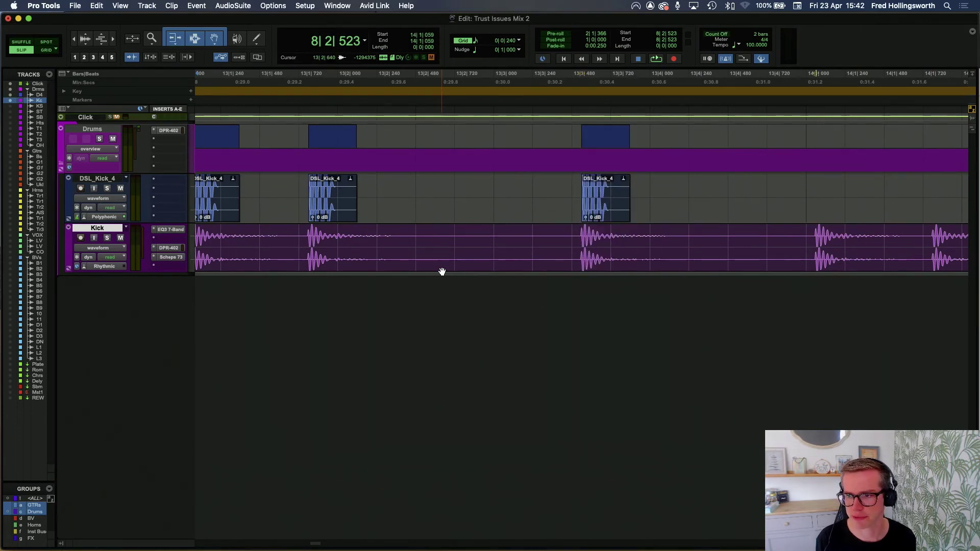
key("super+v")
key("Tab")
key("Tab")
key("super+v")
key("Tab")
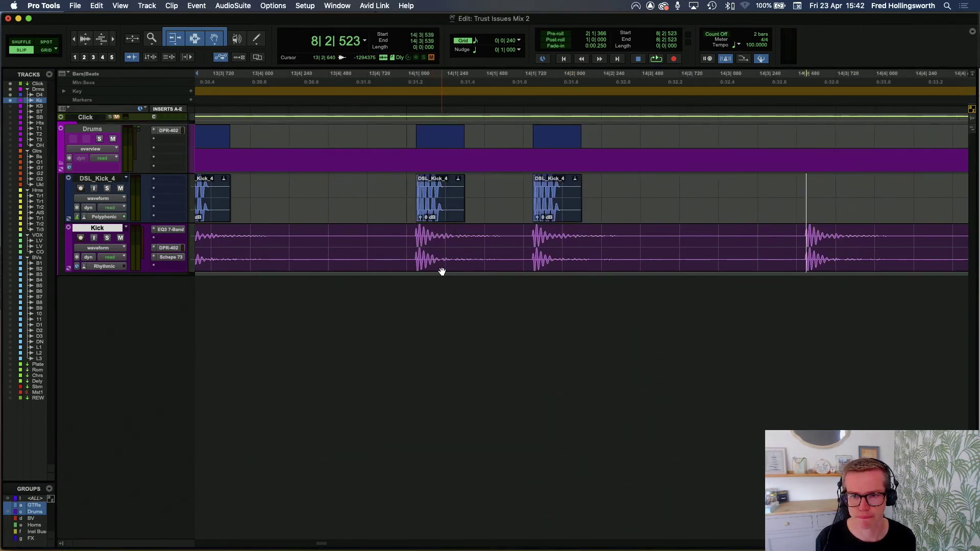
- Paste the sample at the third kick transient in bar 14 and the first two in bar 15, through 15|1|779
key("super+v")
key("Tab")
key("Tab")
key("super+v")
key("Tab")
key("Tab")
key("super+v")
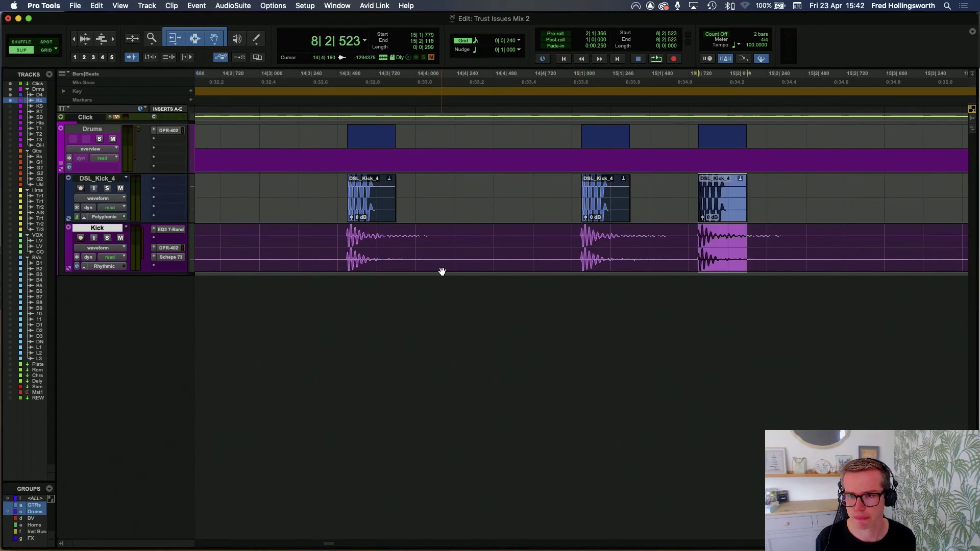
- Tab to the third kick transient in bar 15 and the first in bar 16, pasting the sample at each
key("Tab")
key("Tab")
key("super+v")
key("Tab")
key("Tab")
key("super+v")
key("Tab")
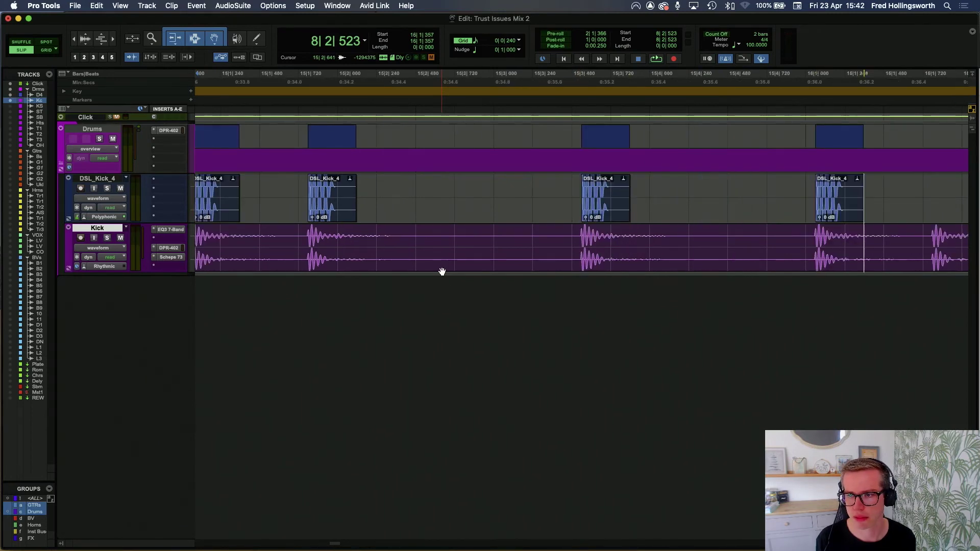
- Paste the sample at the next three kick transients in bar 16, one each in beats 1, 2 and 3
key("Tab")
key("super+v")
key("Tab")
key("Tab")
key("super+v")
key("Tab")
key("Tab")
key("super+v")
key("Tab")
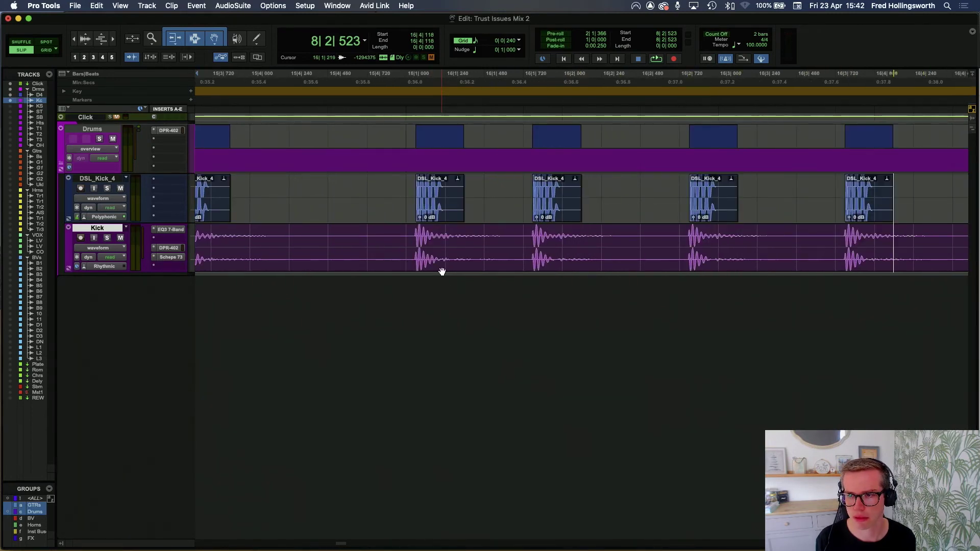
- Continue tabbing from the end of bar 16 and paste the sample three more times, through the kick at 17|1|779
key("Tab")
key("super+v")
key("Tab")
key("super+v")
key("Tab")
key("Tab")
key("super+v")
- Paste the sample at the two kick transients in beat 3 of bar 17 (17|3|299 and 17|3|539) and at the first kick in bar 18
key("Tab")
key("Tab")
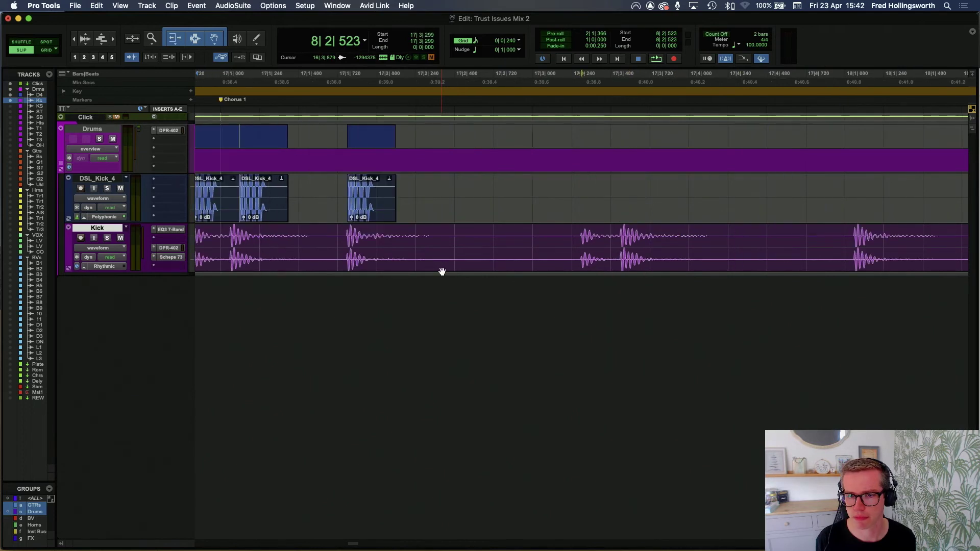
key("super+v")
key("Tab")
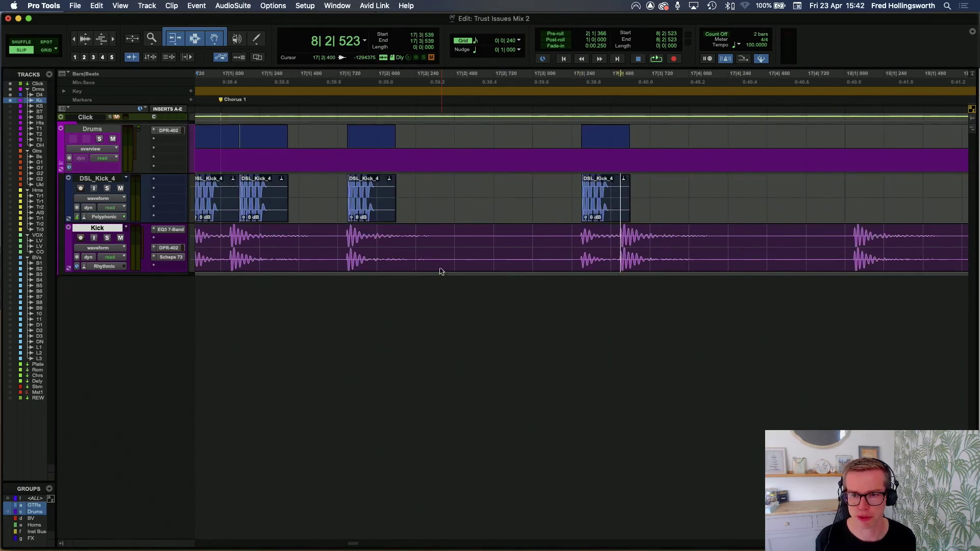
key("super+v")
key("Tab")
key("super+v")
key("Tab")
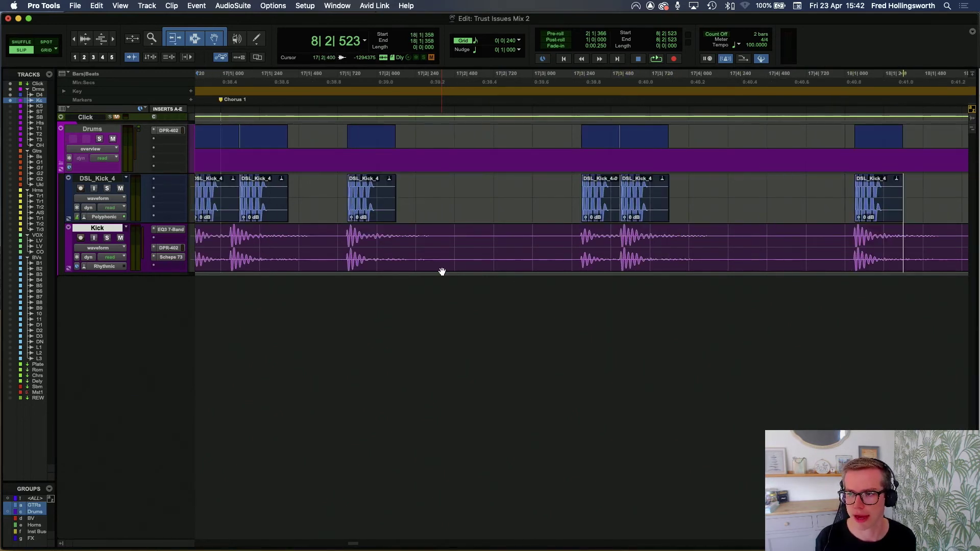
- Tab to the second kick transient in bar 18 and the one at 18|3|299, pasting the sample at each
key("Tab")
key("super+v")
key("Tab")
key("super+v")
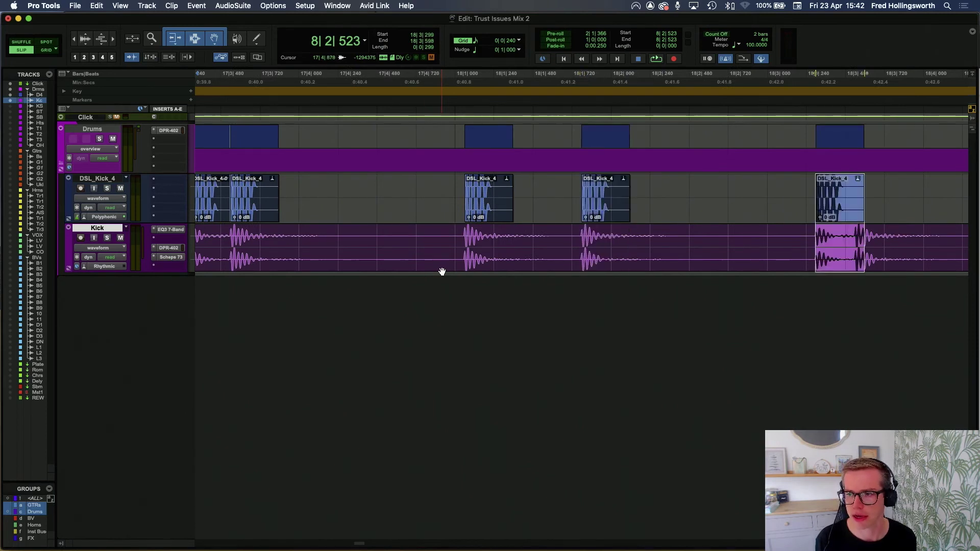
- Move the cursor back to the kick at 18|3|539 and paste the sample there, at 18|4|299 and at the first kick in bar 19
key("Tab")
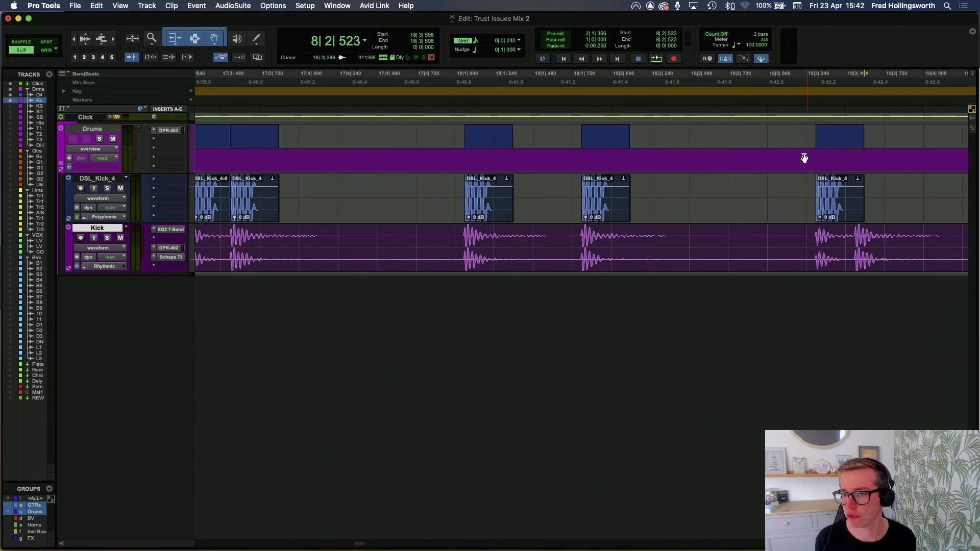
left_click(799, 183)
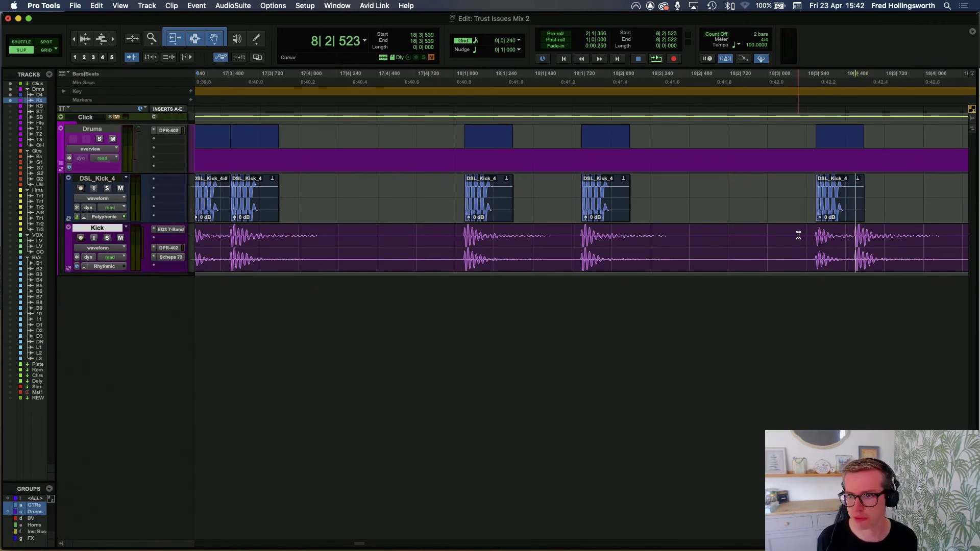
key("super+v")
key("Tab")
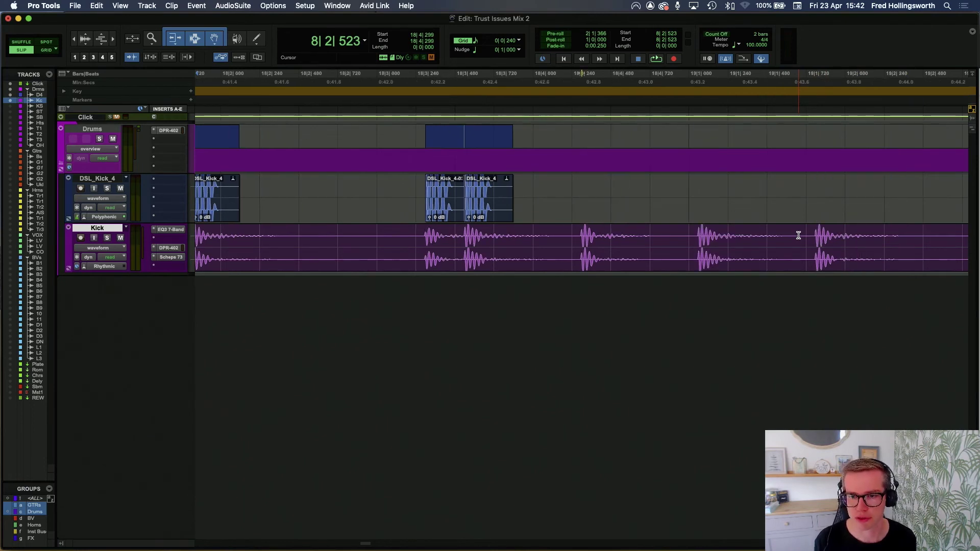
key("super+v")
key("Tab")
key("super+v")
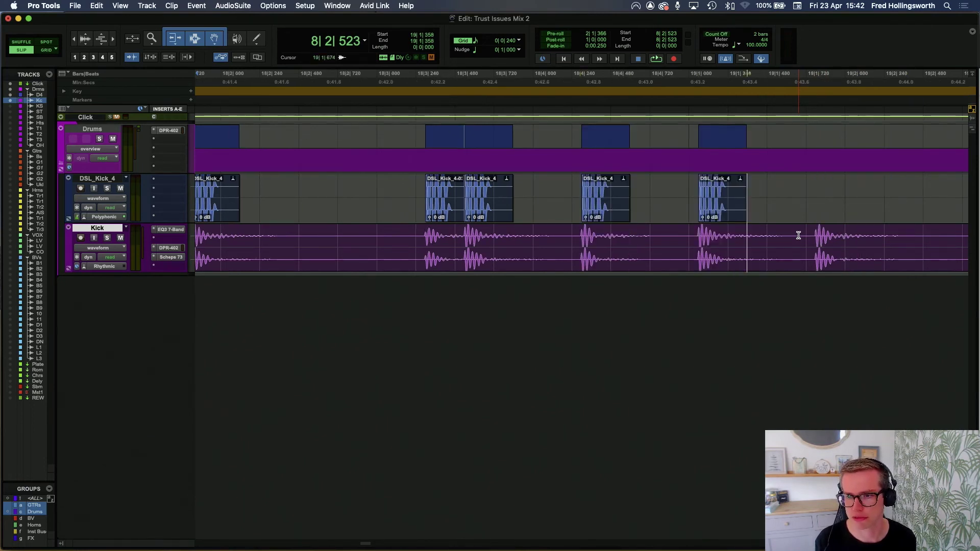
- Advance to the kick transient at 19|3|299 and paste the sample there
key("Tab")
key("Tab")
key("super+v")
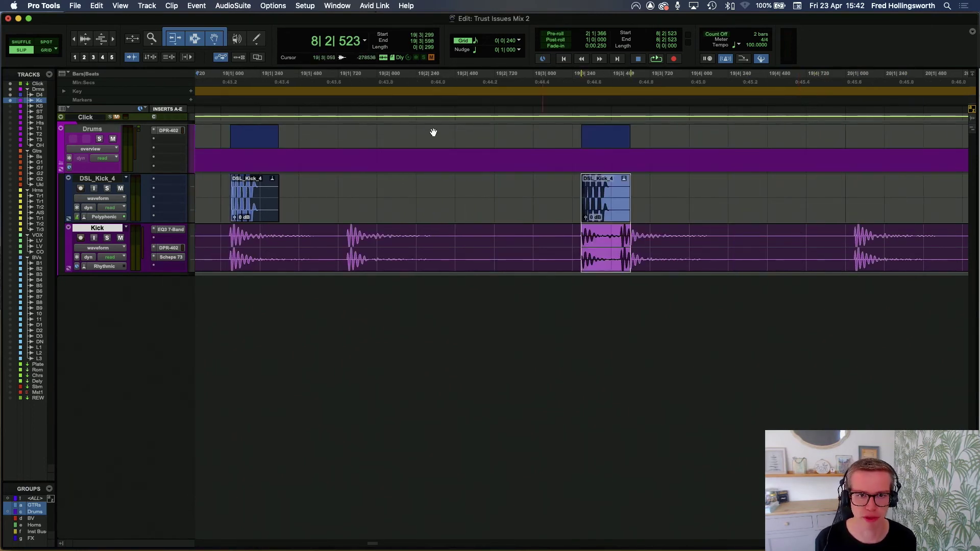
- Try to reach the skipped second kick transient in bar 19 by tabbing from just before it
left_click(331, 193)
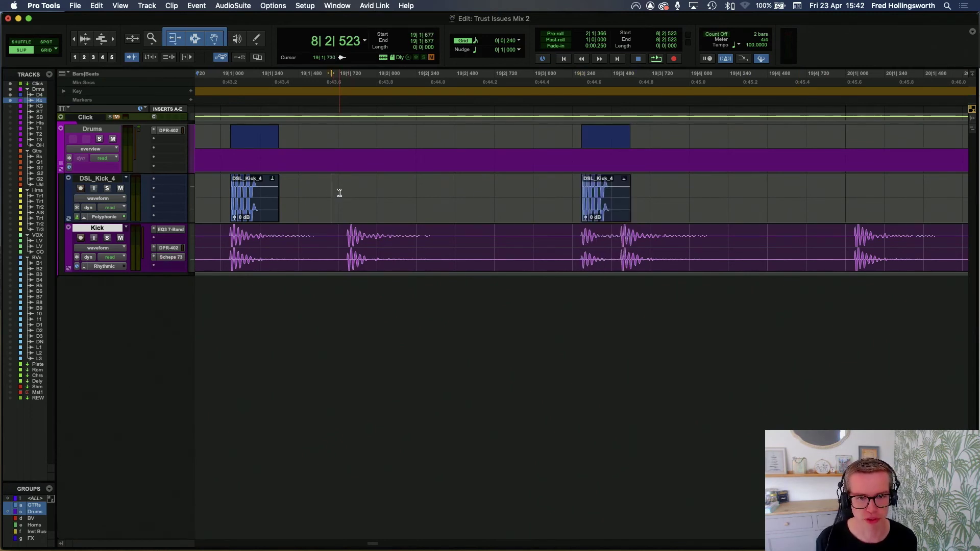
key("shift+semicolon")
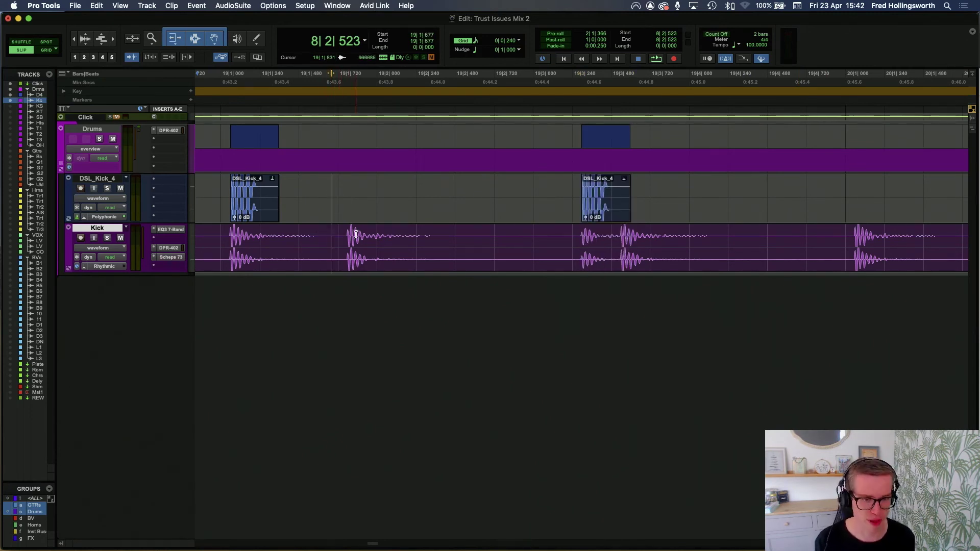
key("Tab")
key("super+v")
key("Tab")
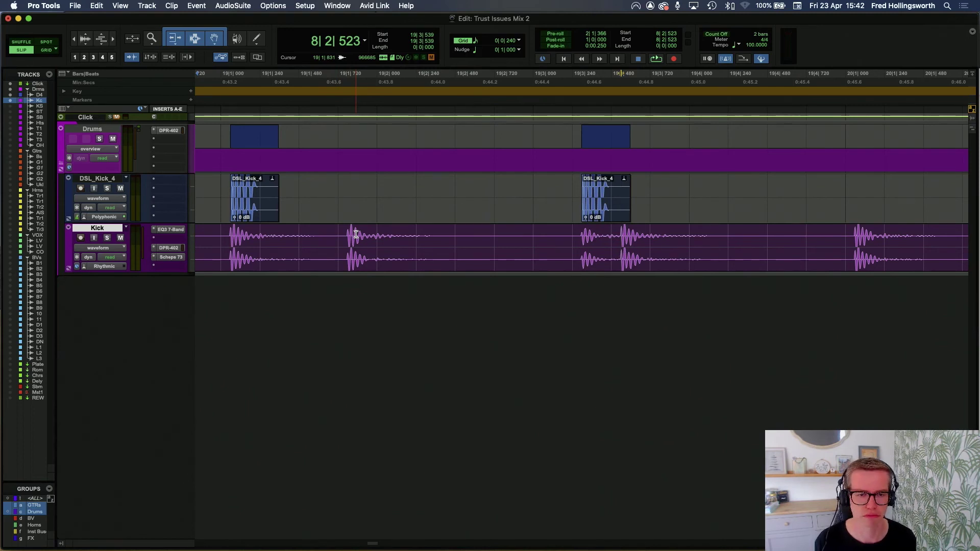
left_click(335, 233)
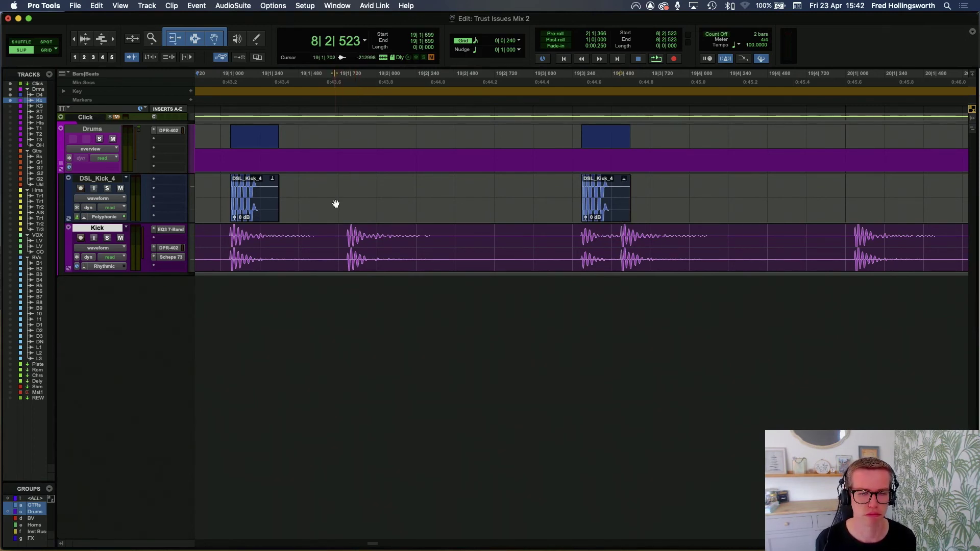
key("Tab")
left_click(343, 235)
key("Tab")
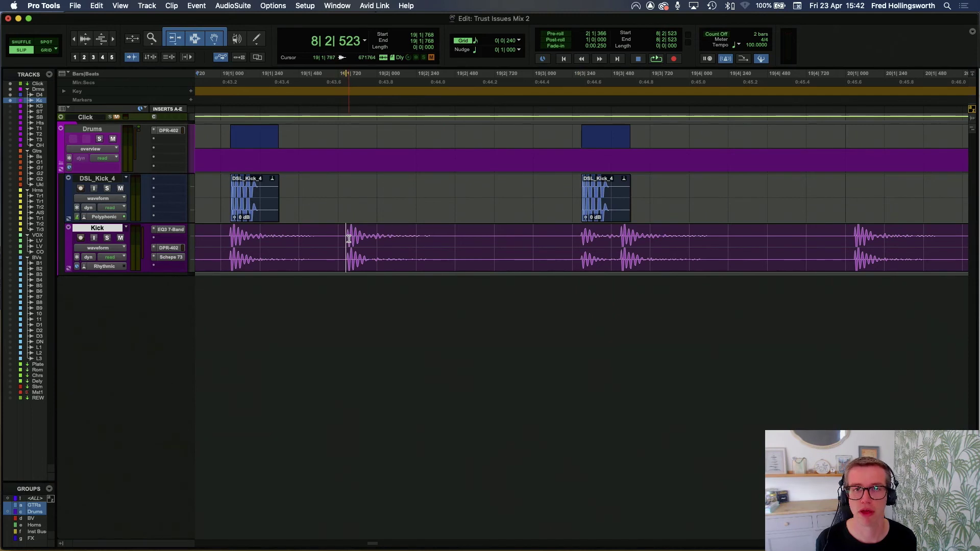
- Place the cursor manually at 19|1|774 on the DSL_Kick_4 track and paste the sample there
left_click(347, 187)
left_click(347, 188)
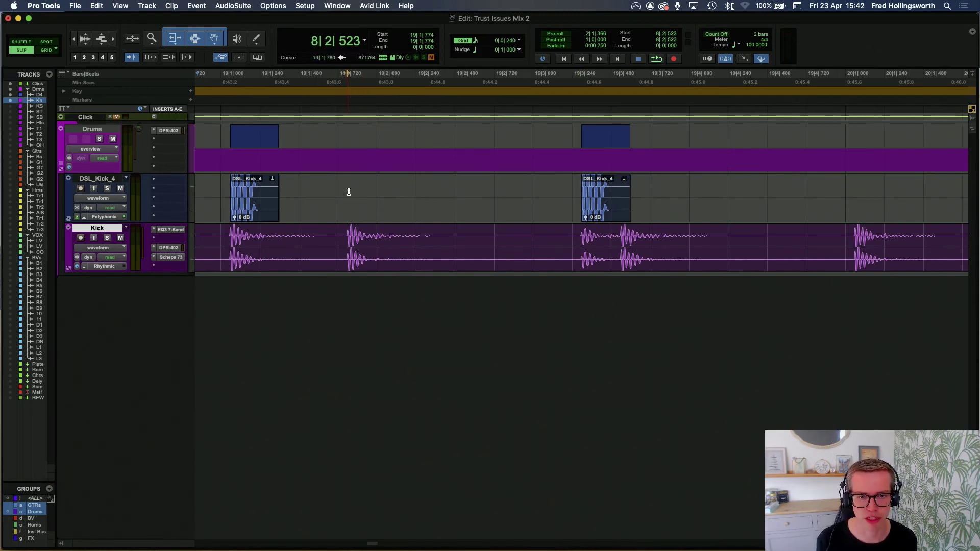
key("super+v")
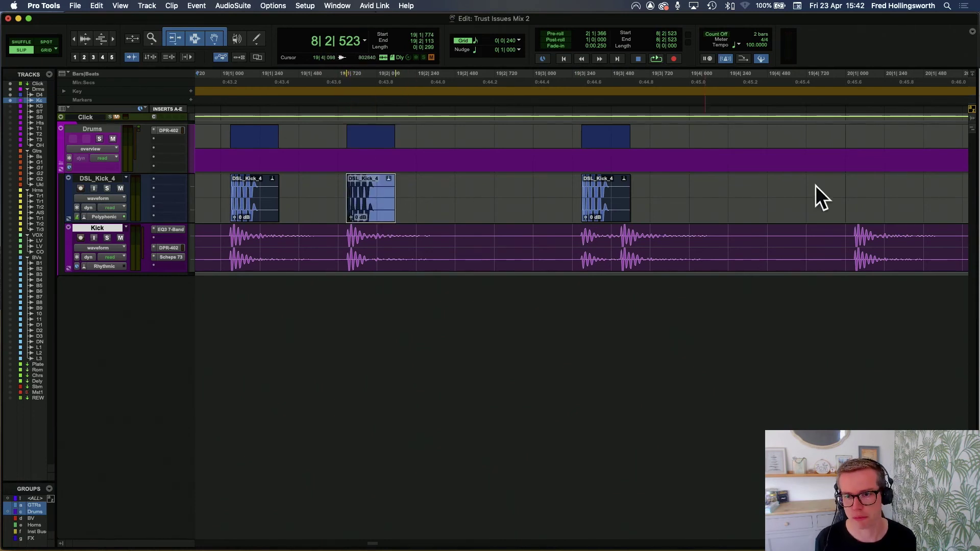
- Tab to 19|3|539 on the Kick track, extend the selection up to DSL_Kick_4, and paste the sample there and at 20|1|059
left_click(545, 236)
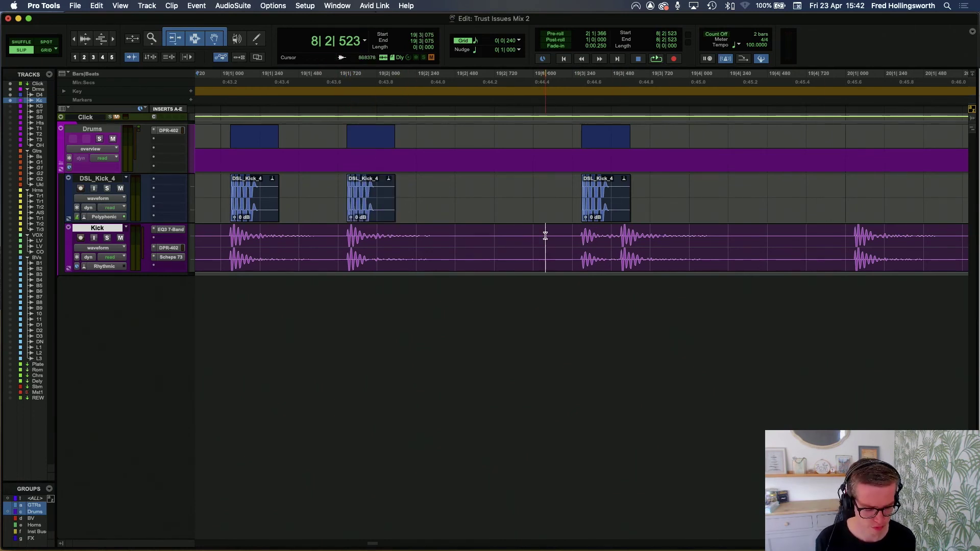
key("Tab")
key("super+v")
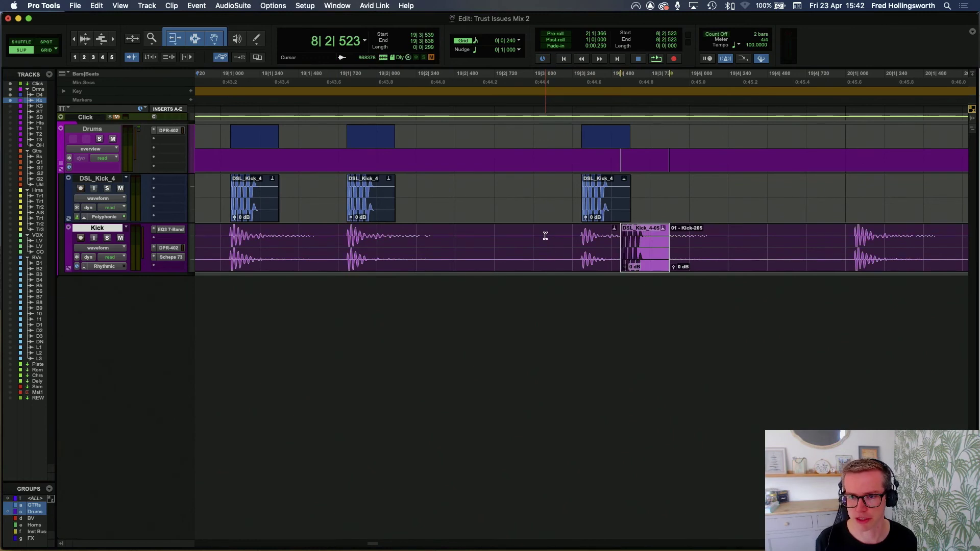
key("super+z")
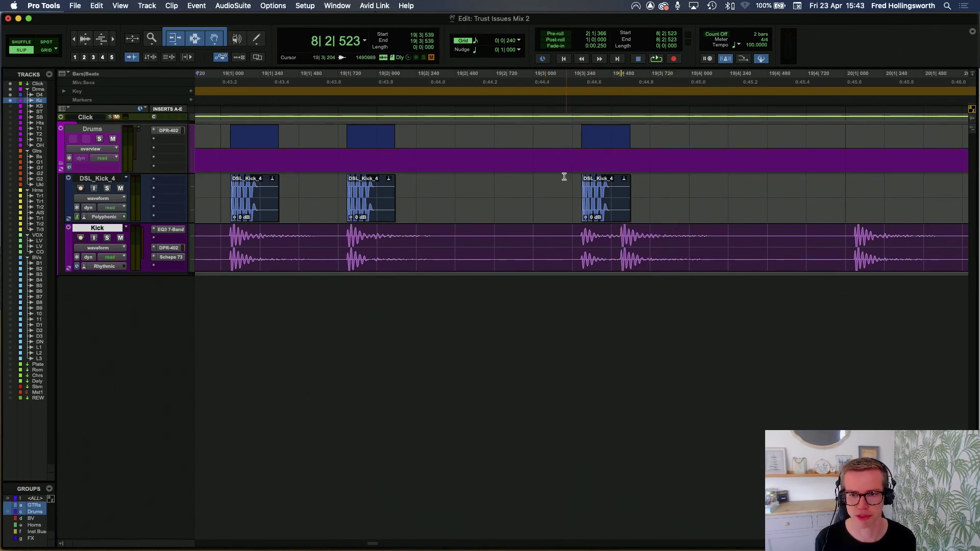
key("shift+p")
key("super+v")
key("Tab")
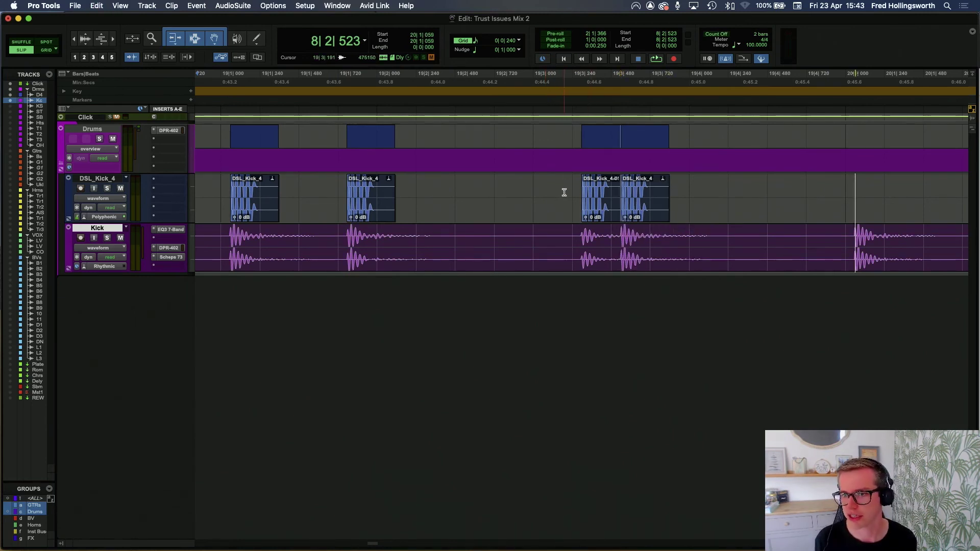
key("super+v")
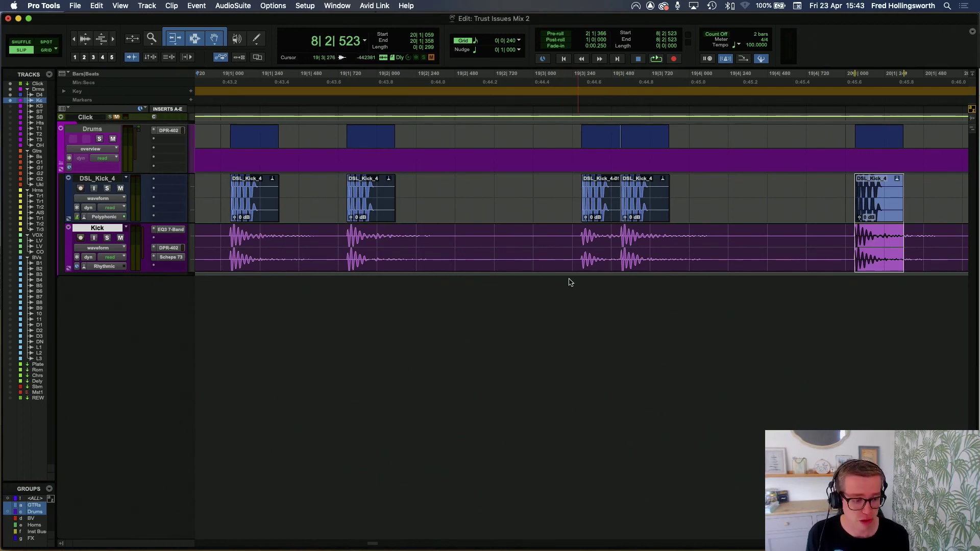
- Solo the DSL_Kick_4 track and audition the pasted samples from 9|4|150
key("r")
key("r")
key("r")
key("r")
key("r")
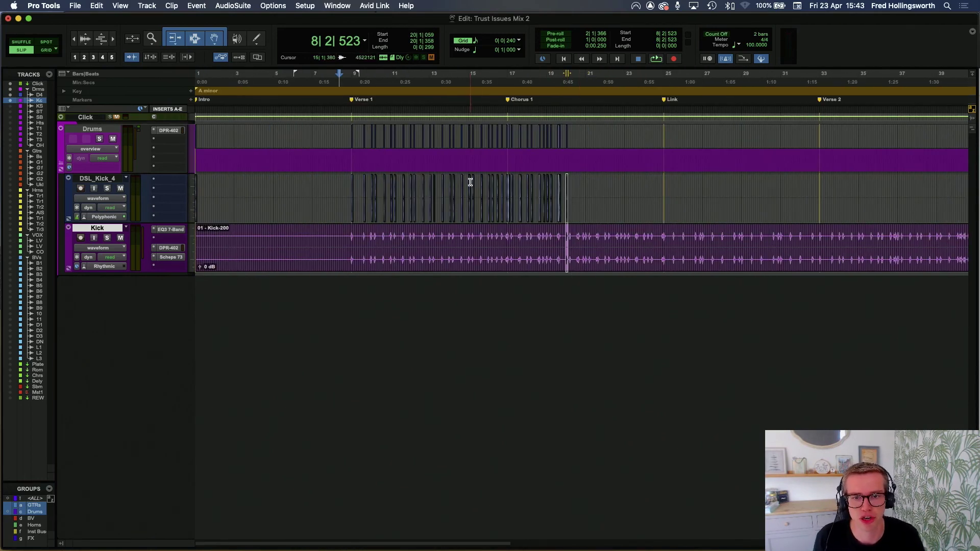
left_click(107, 189)
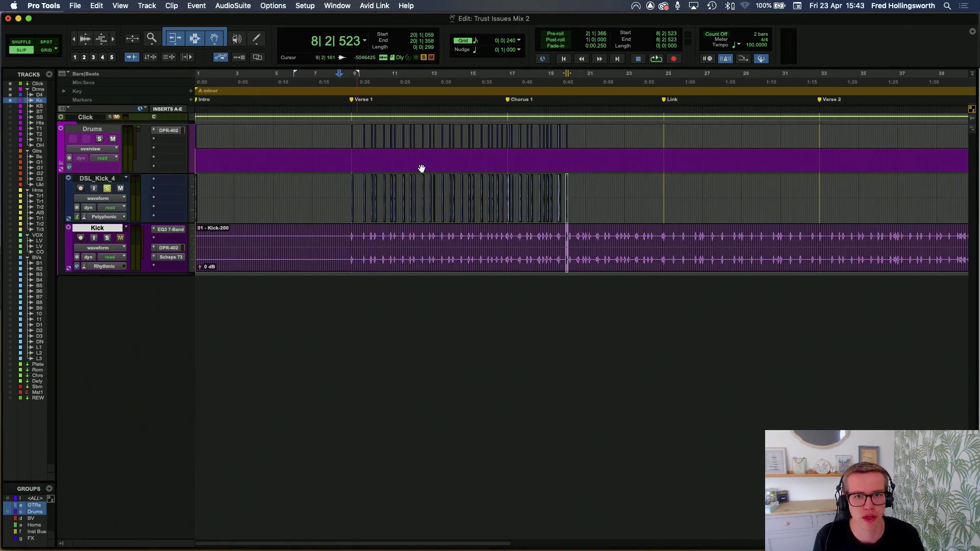
left_click(369, 143)
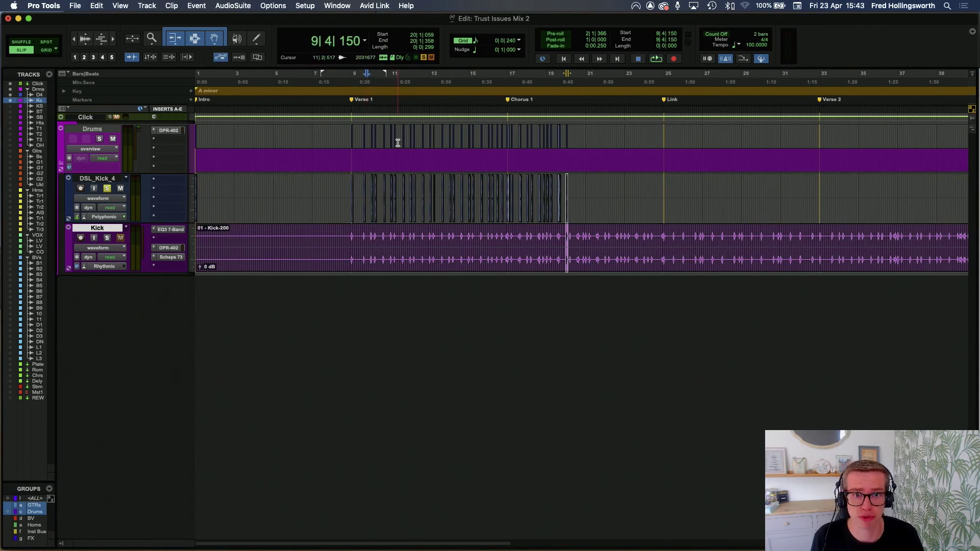
key("space")
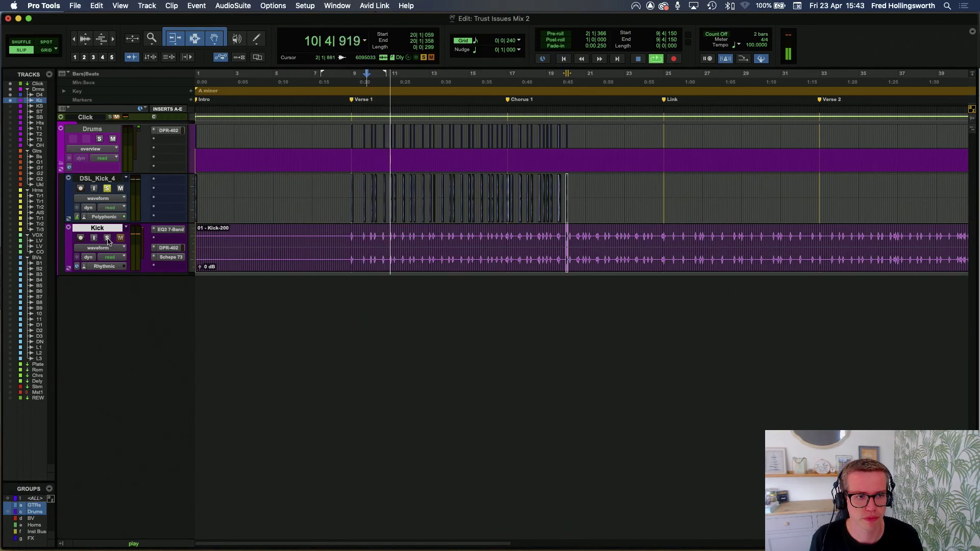
key("space")
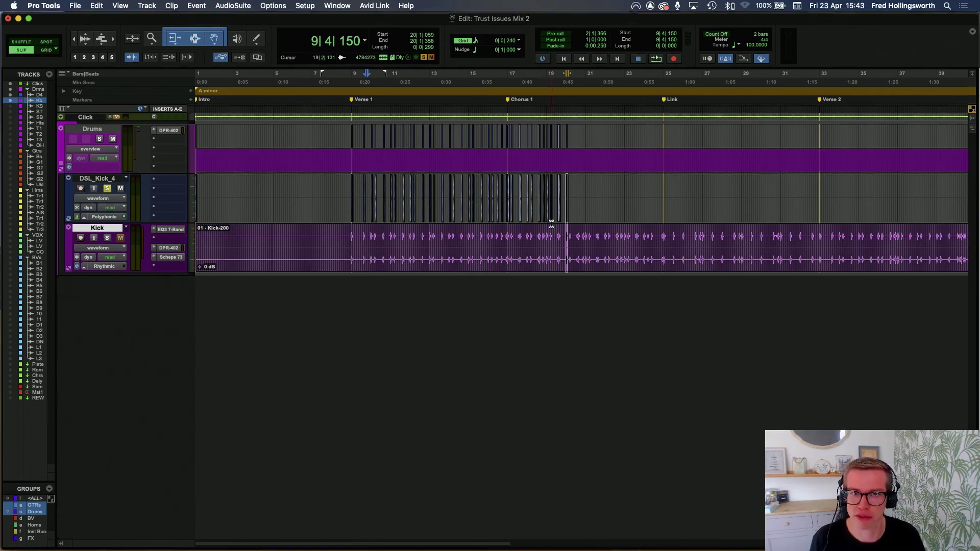
- Solo the Kick track as well and play both kicks together from 8|4|574
left_click(107, 238)
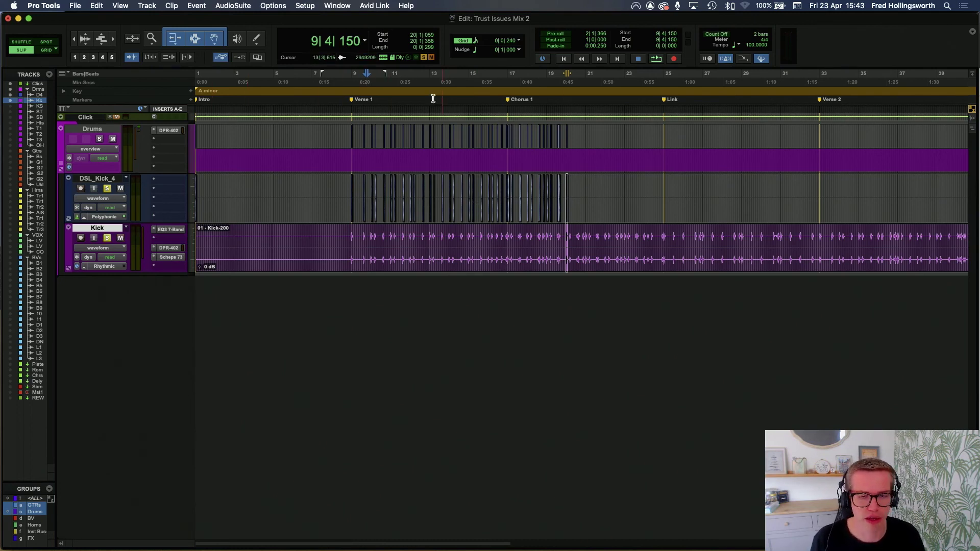
left_click(363, 99)
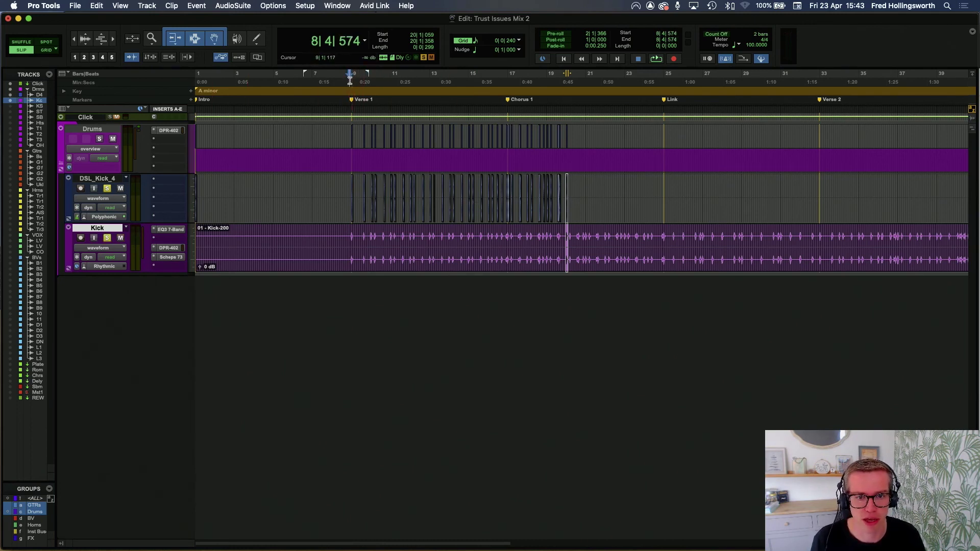
key("space")
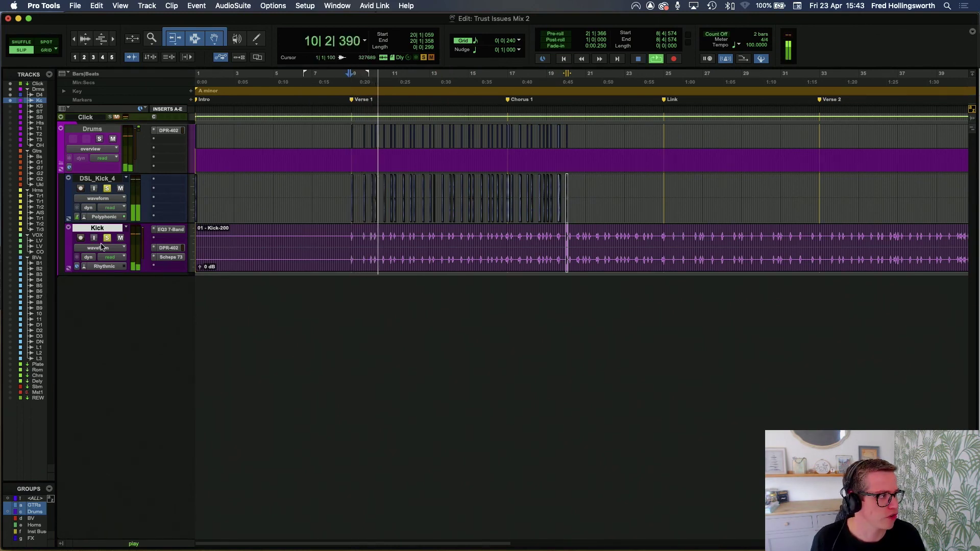
- Balance the two kicks in the mixer, setting DSL_Kick_4 to about -8.6 dB and Kick to about +0.2 dB
key("super+equal")
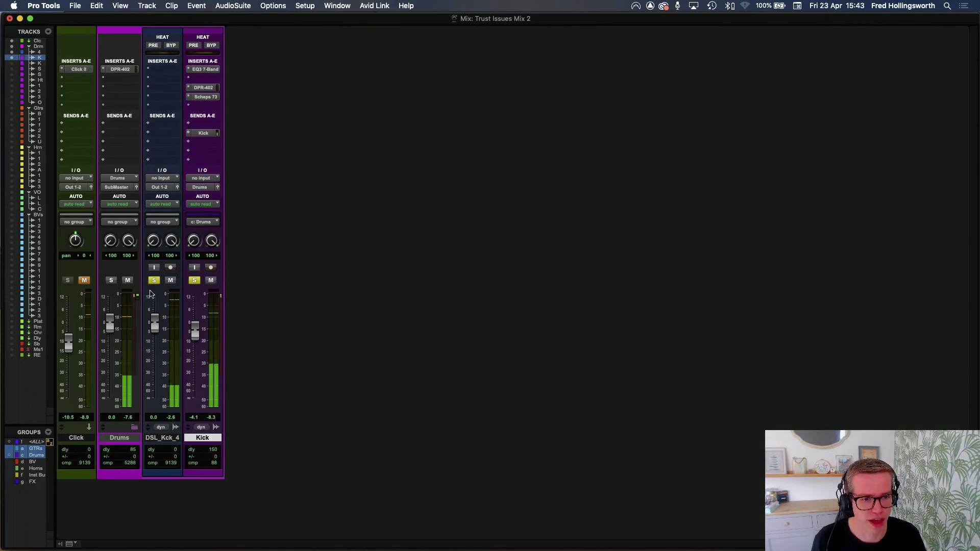
mouse_move(155, 323)
left_mouse_down()
mouse_move(155, 343)
mouse_move(194, 324)
mouse_move(155, 377)
mouse_move(157, 405)
mouse_move(160, 341)
left_mouse_up()
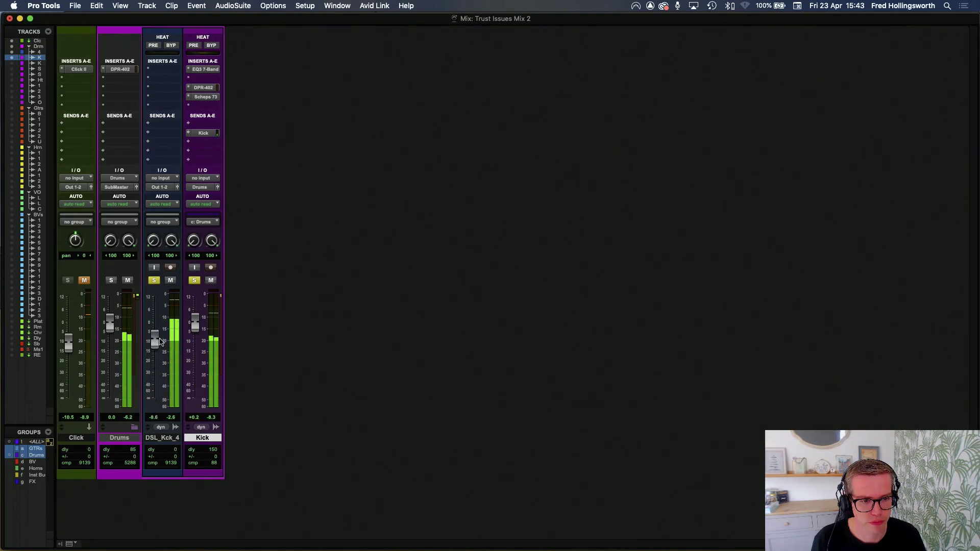